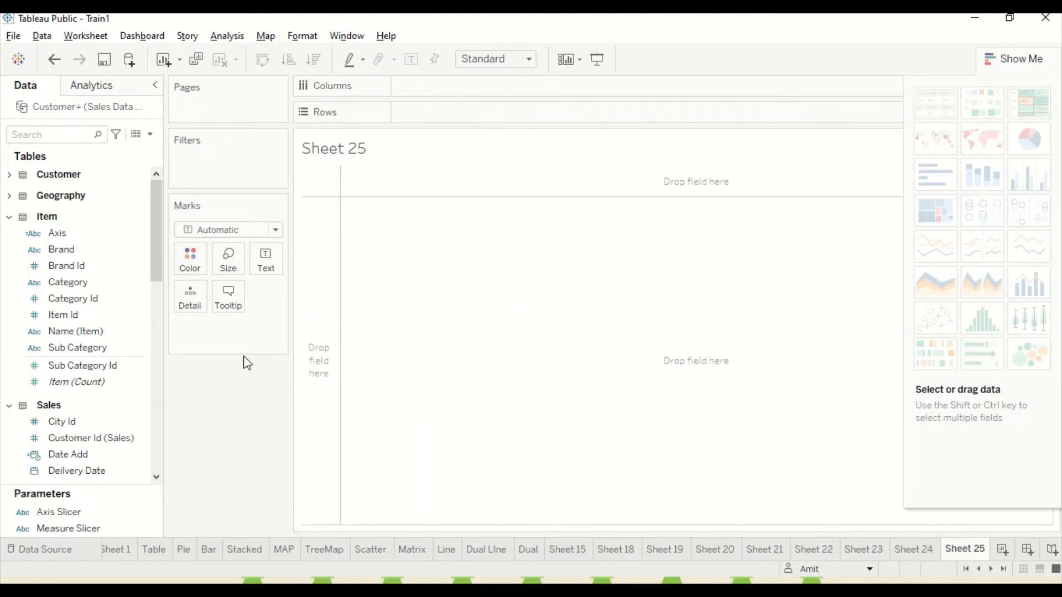
Build a text table with Category as rows and the sum of Gross Sales as the cell values.
drag(68, 283, 379, 239)
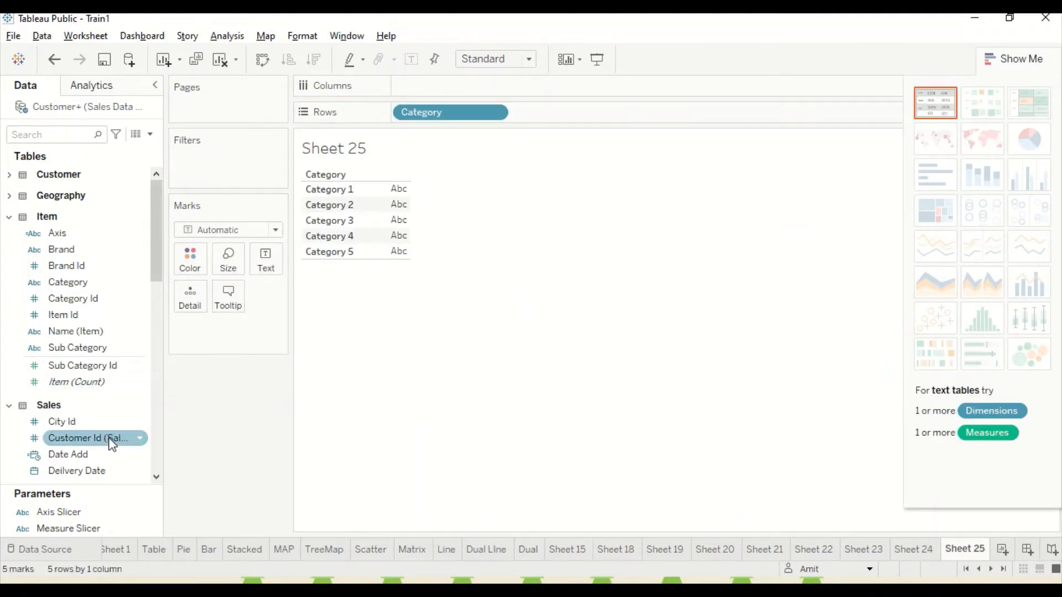
scroll(109, 437, down, 3)
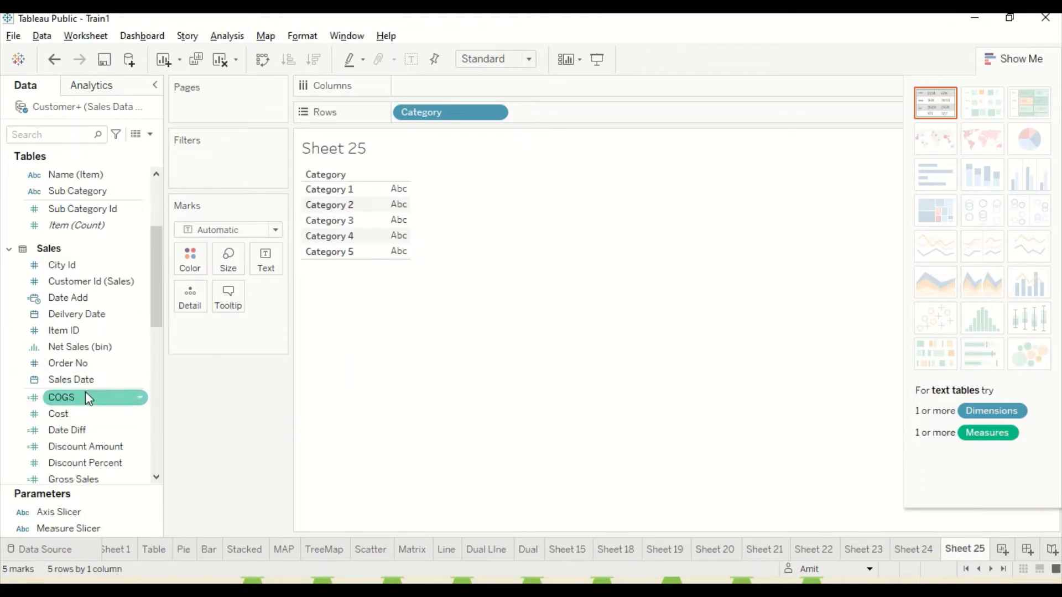
scroll(91, 397, down, 1)
scroll(92, 410, down, 1)
drag(94, 413, 389, 202)
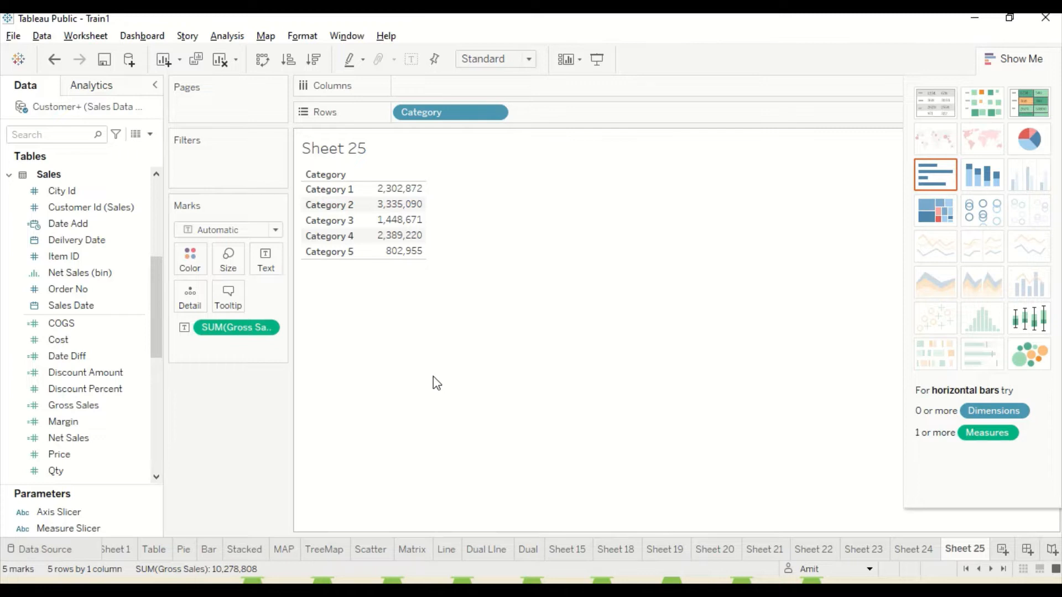
Start a new calculated field, filter the function reference to Table Calculation functions and browse the WINDOW functions.
click(227, 35)
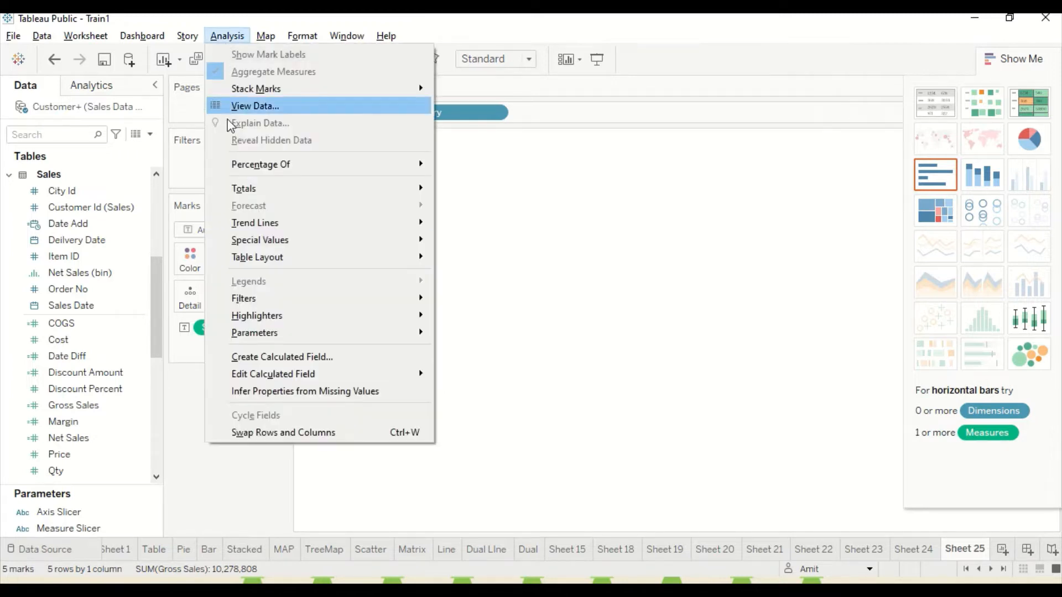
click(247, 356)
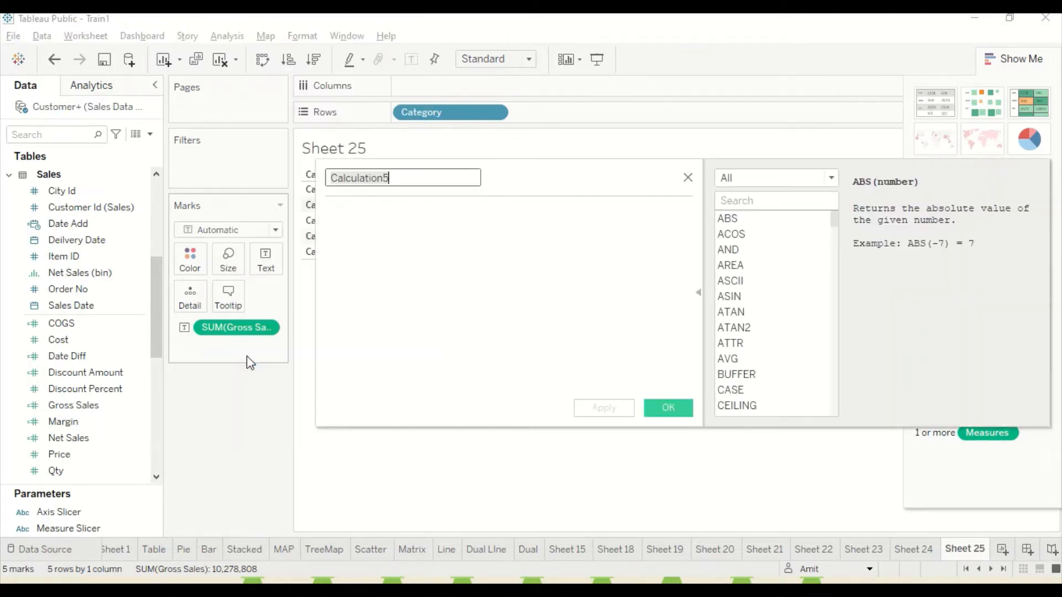
click(832, 178)
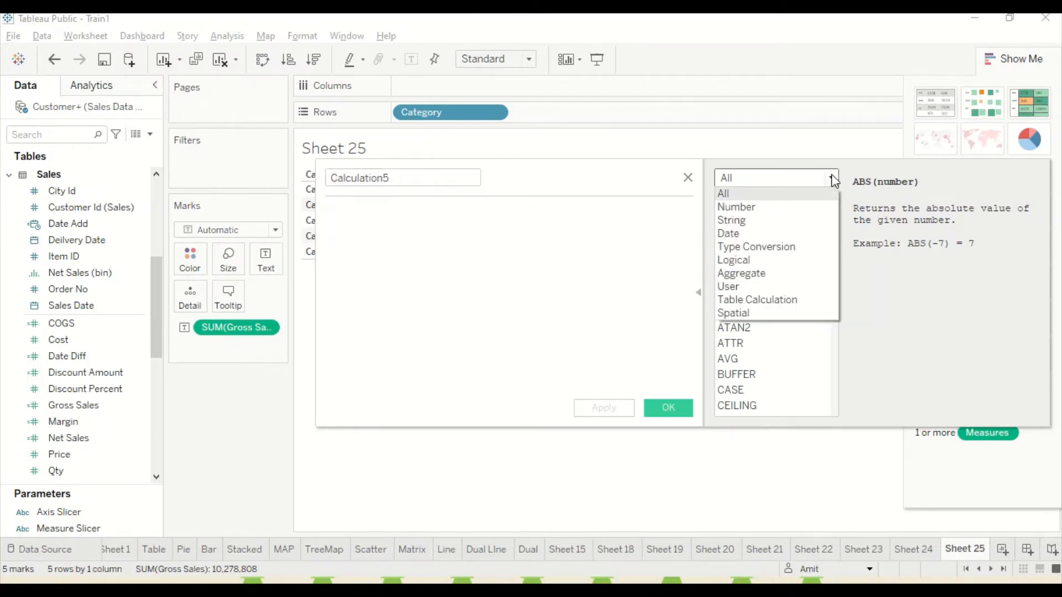
click(758, 300)
scroll(761, 339, down, 4)
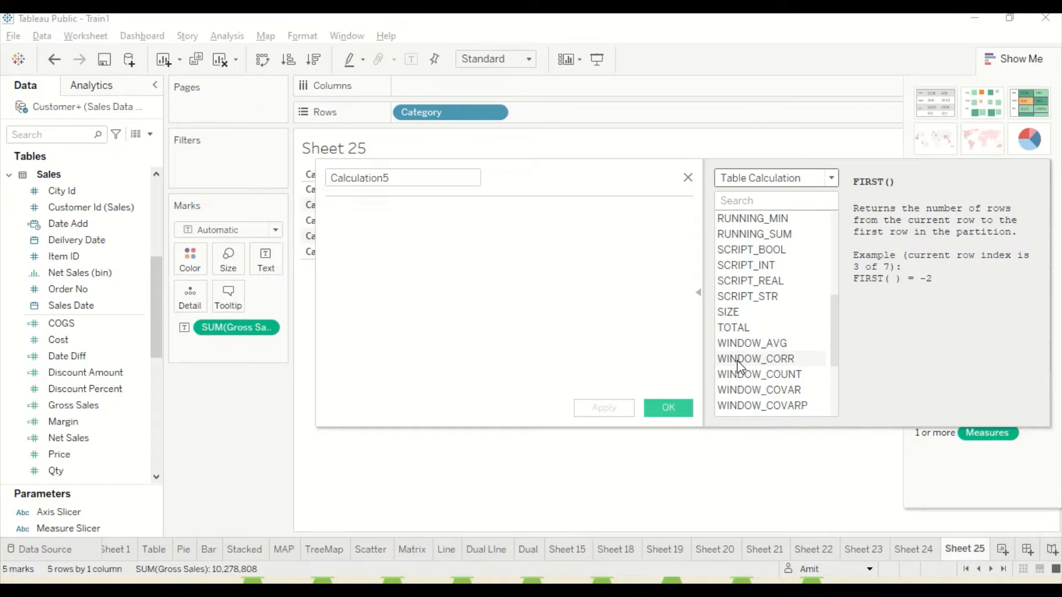
scroll(738, 365, down, 1)
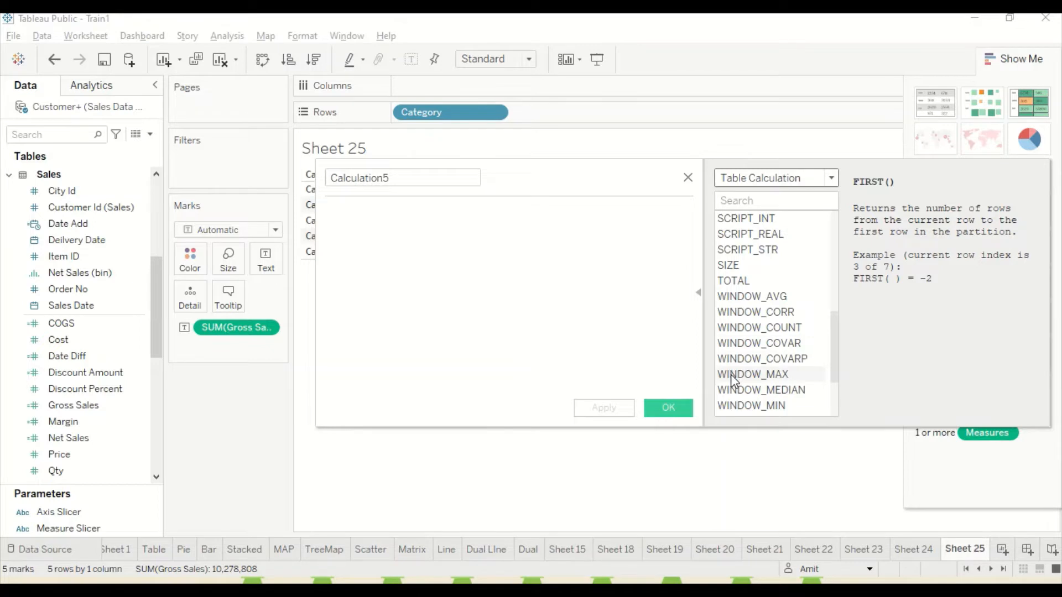
scroll(736, 374, down, 2)
scroll(739, 373, up, 1)
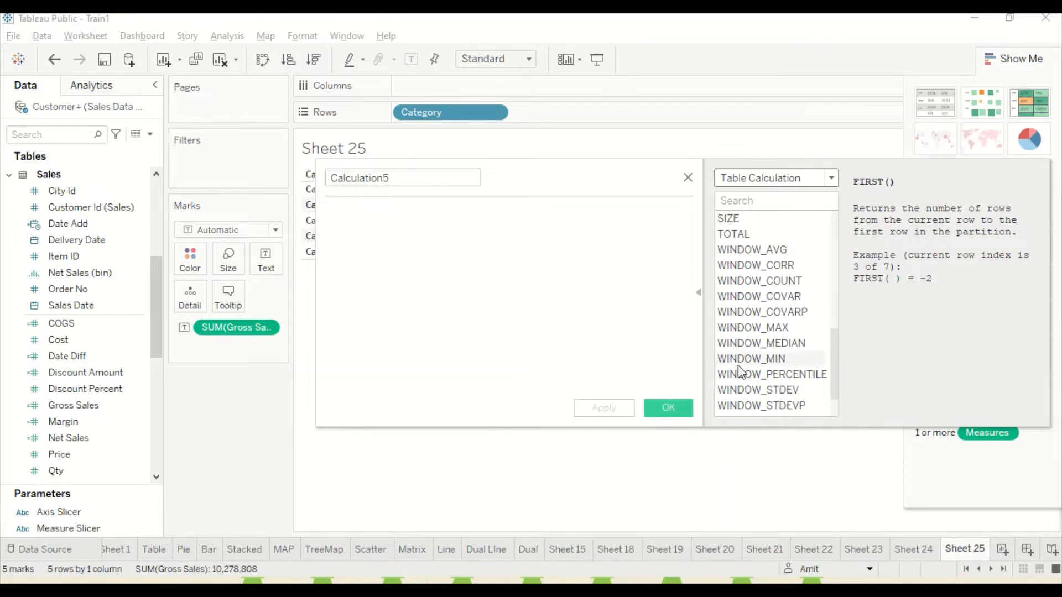
scroll(741, 371, down, 1)
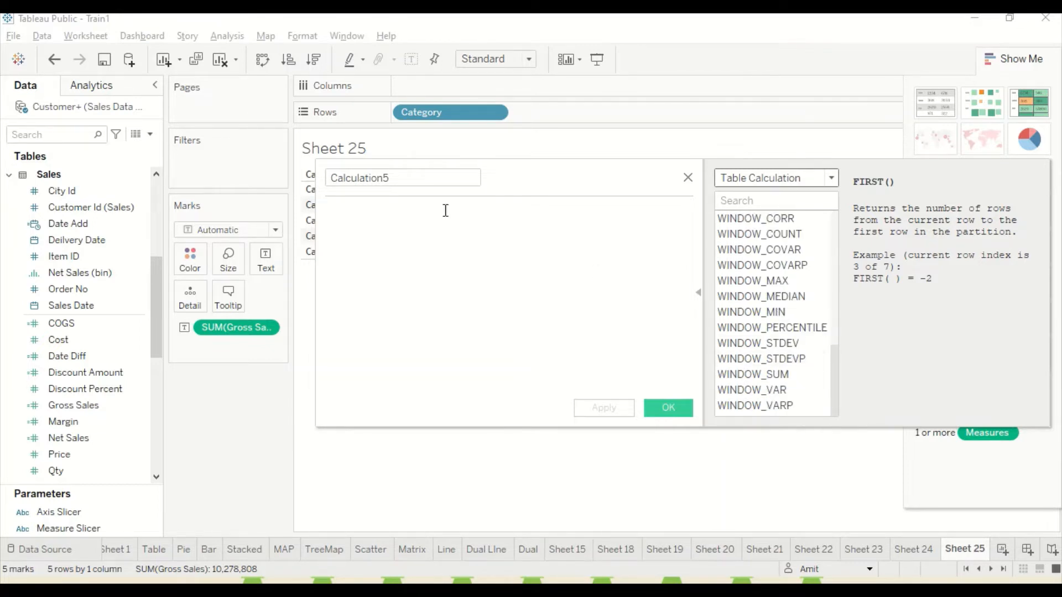
Name the new calculated field WSum.
click(407, 177)
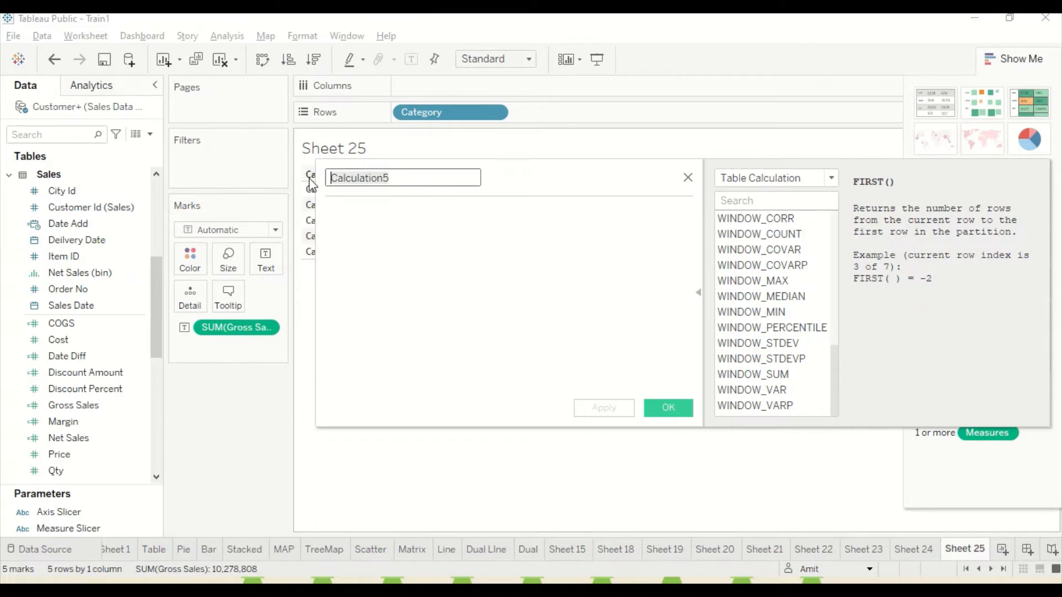
text(W)
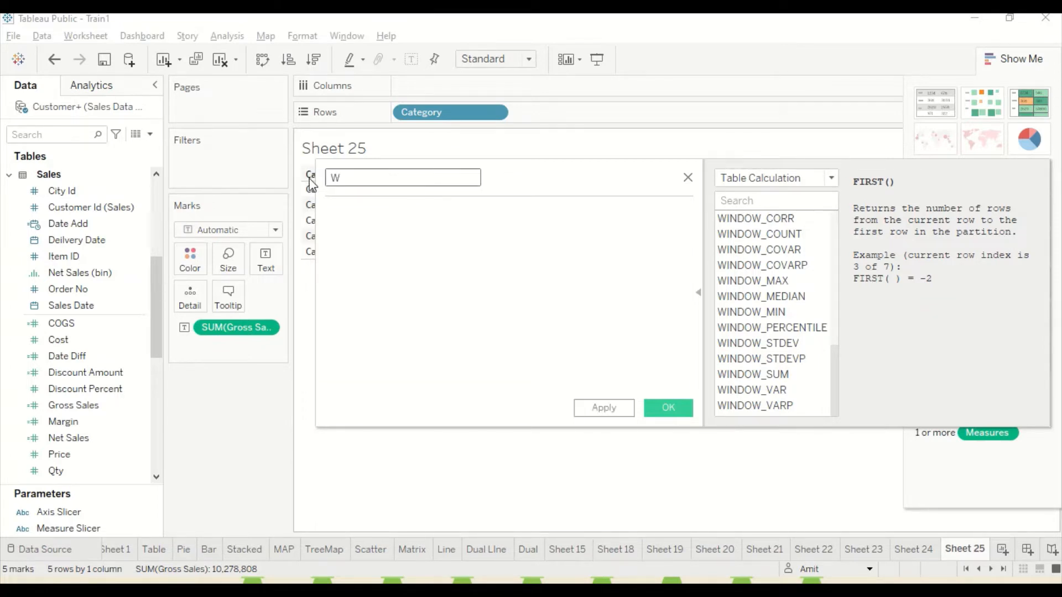
text(Sum)
key(Tab)
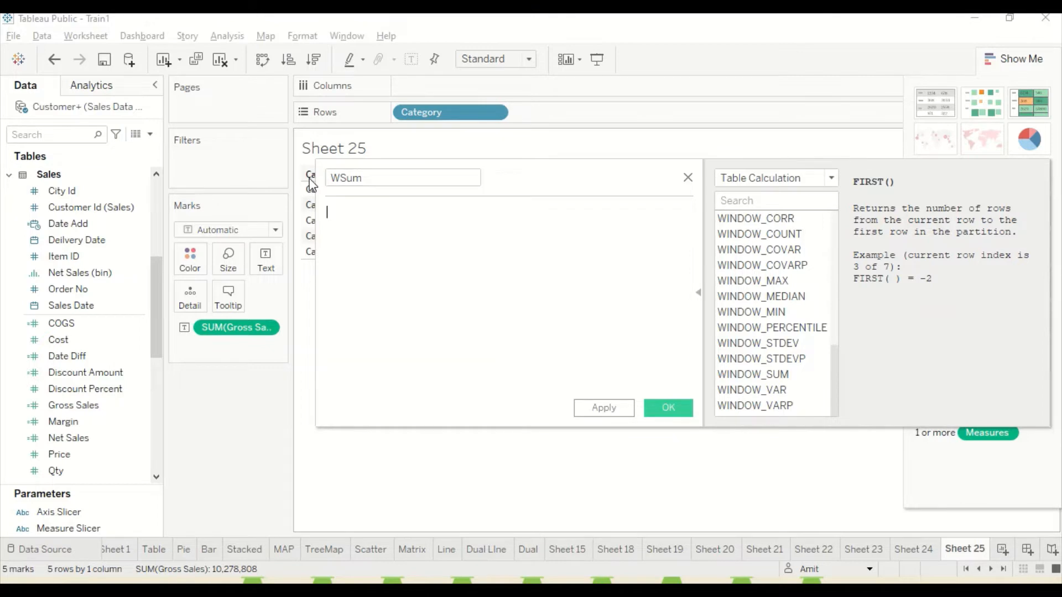
Insert the WINDOW_SUM function into the WSum formula.
text(Wi)
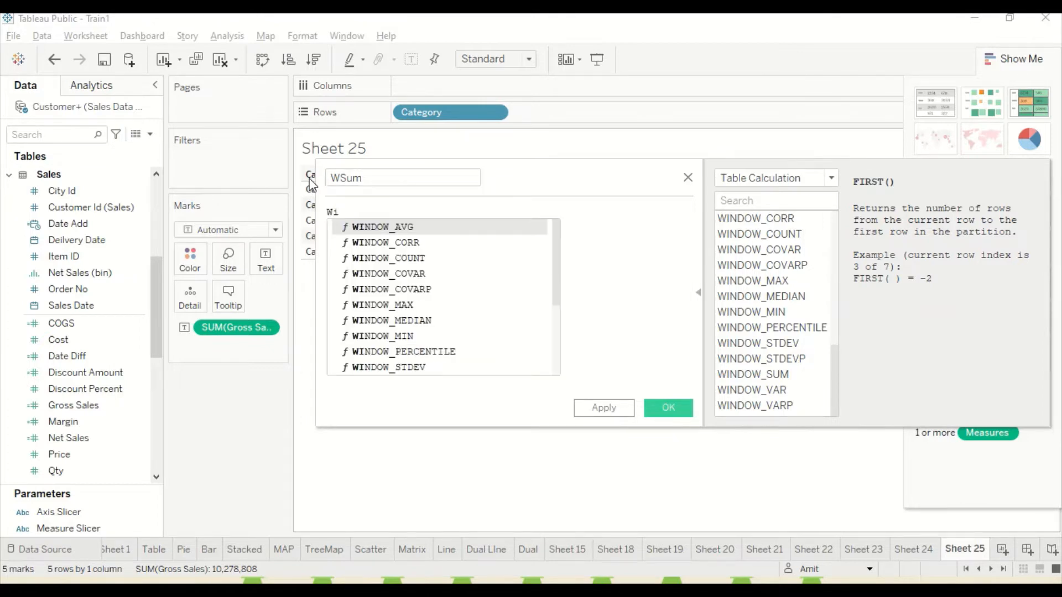
key(Down)
key(Down)
key(Down)
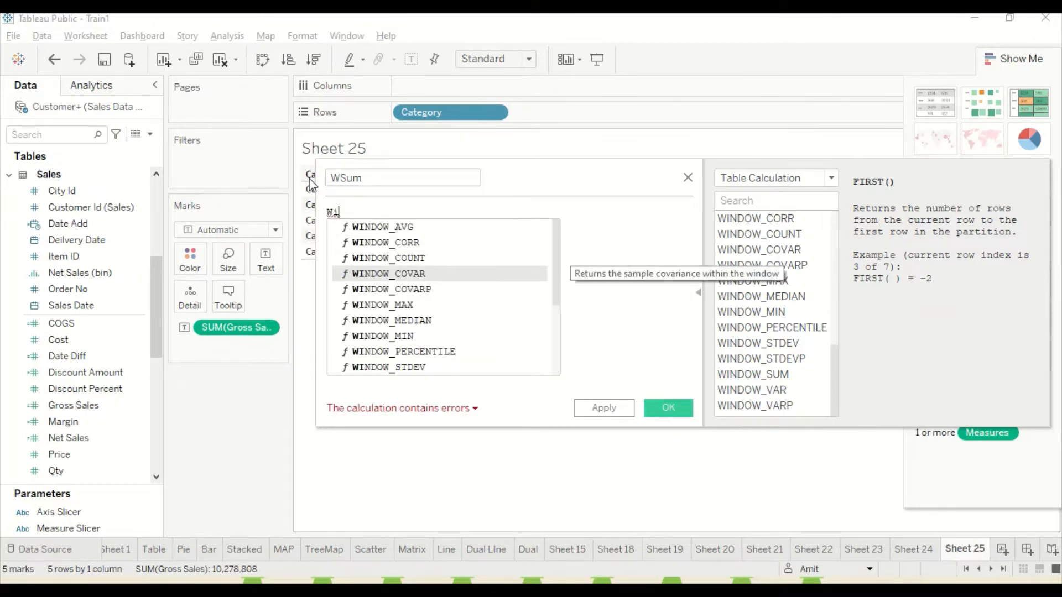
key(Down)
key(Down)
key(Down)
key(Down)
key(Down)
key(Down)
key(Down)
key(Down)
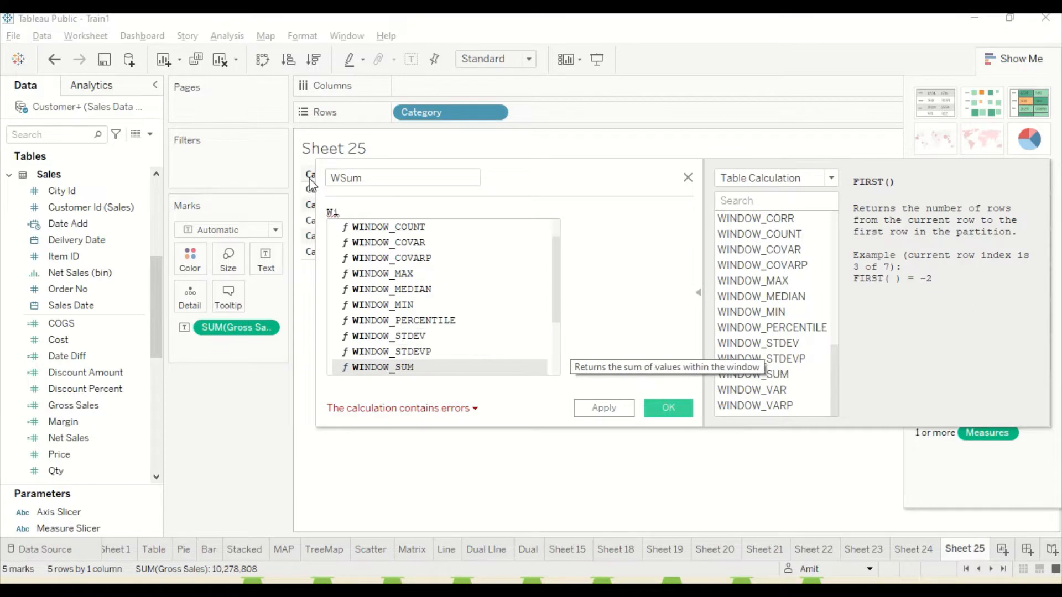
key(Return)
Fill in the WINDOW_SUM arguments with [Gross Sales] as expression, -2 as start and 0 as end.
text([sa)
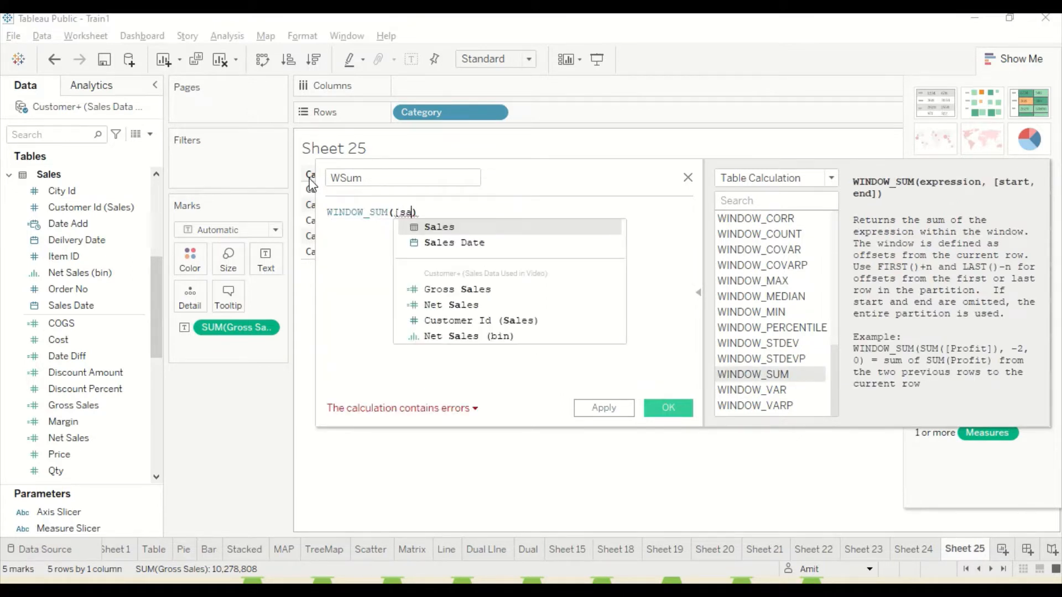
key(Down)
key(Down)
key(Down)
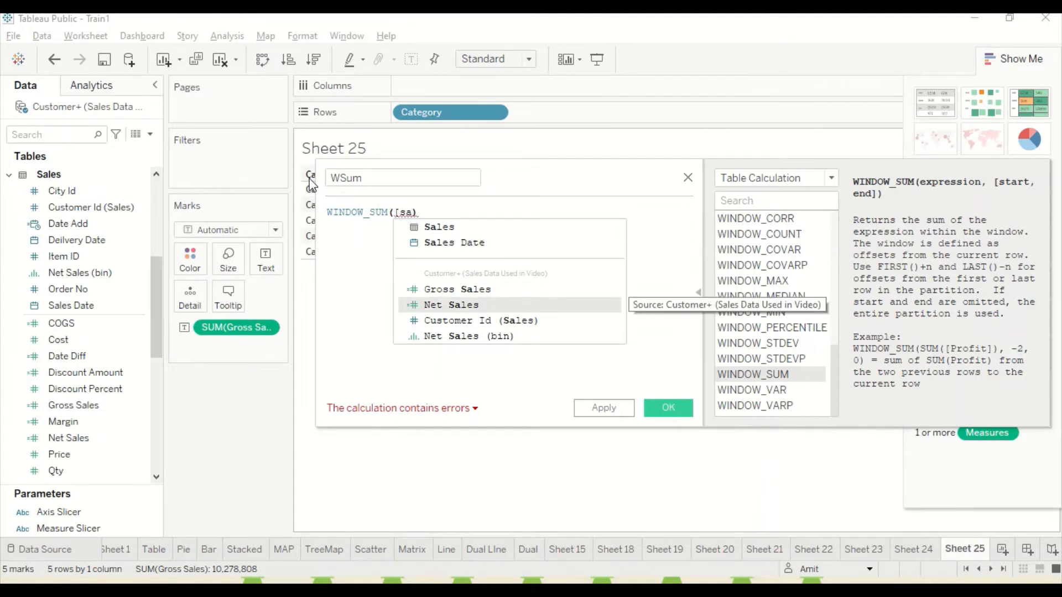
key(Up)
key(Return)
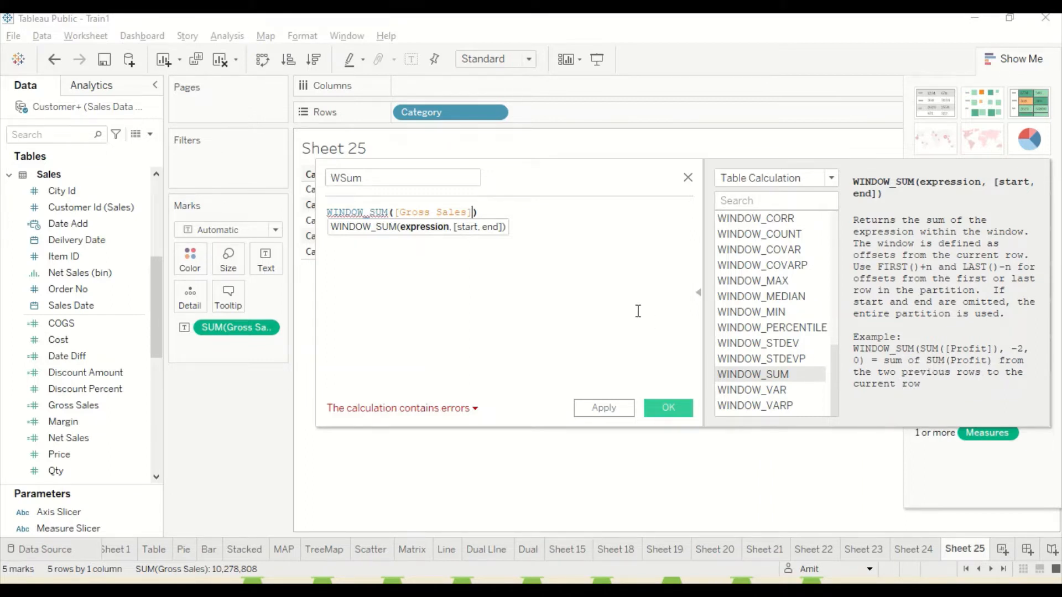
text(,-)
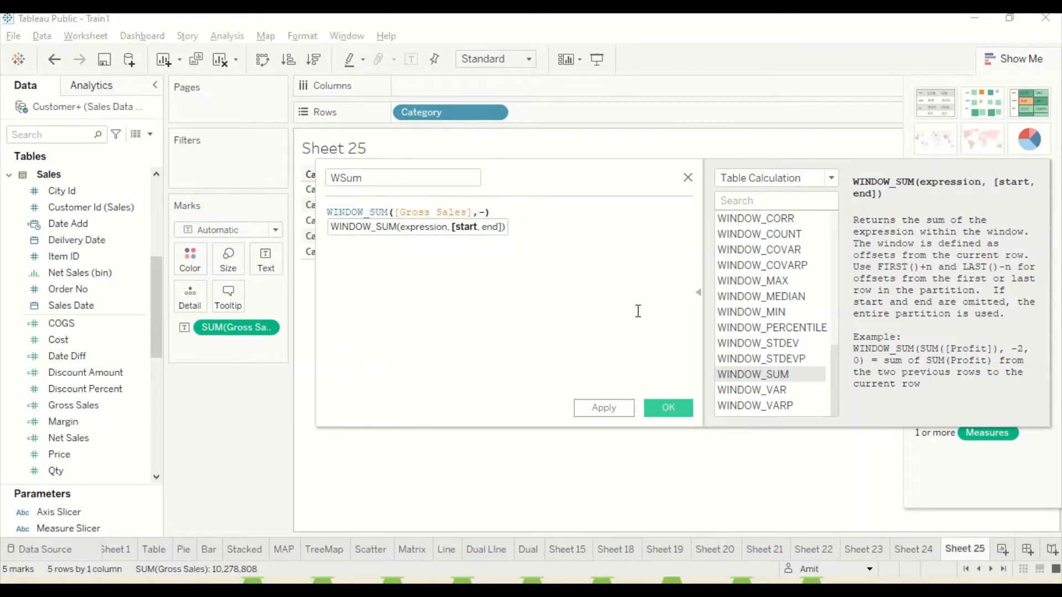
text(2,0)
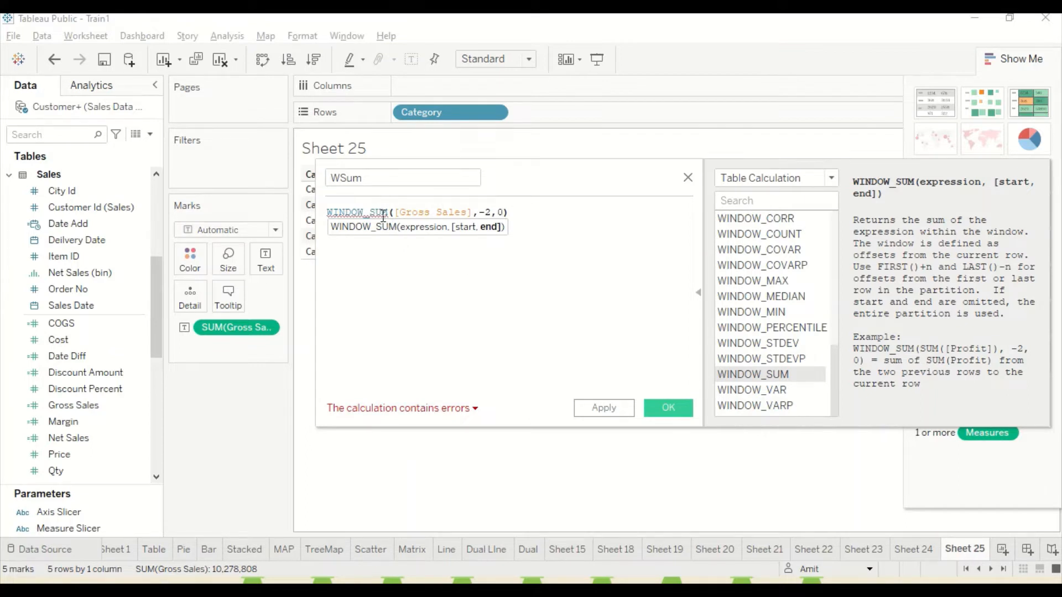
Wrap [Gross Sales] in sum() so the formula reads WINDOW_SUM(sum([Gross Sales]),-2,0), and save the calculated field.
mouse_move(366, 212)
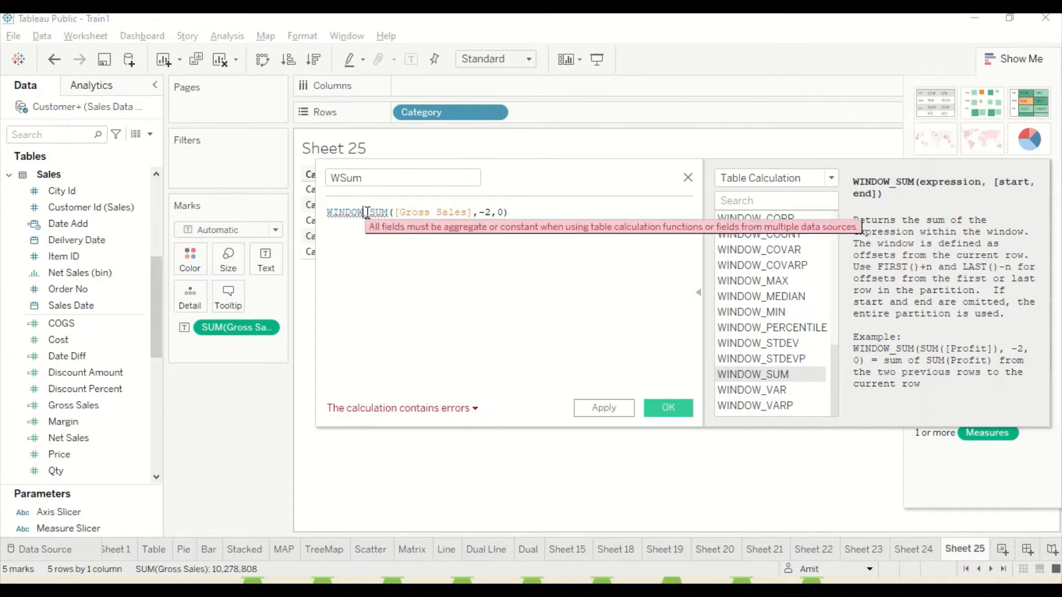
click(395, 212)
text(sum()
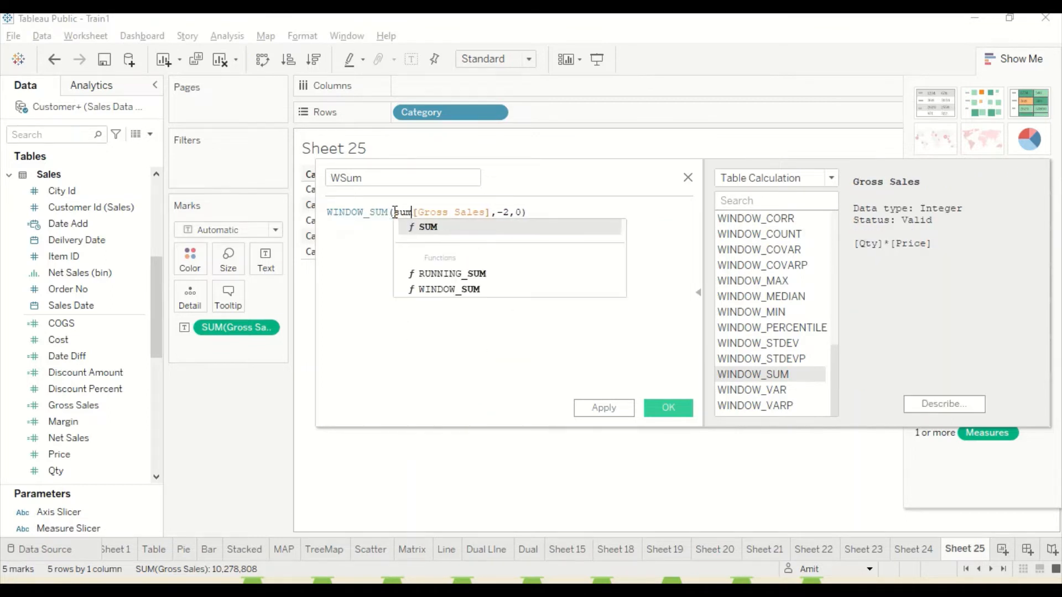
key(Right)
key(Right)
key(Right)
key(Right)
key(Right)
key(Right)
key(Right)
key(Right)
key(Right)
key(Right)
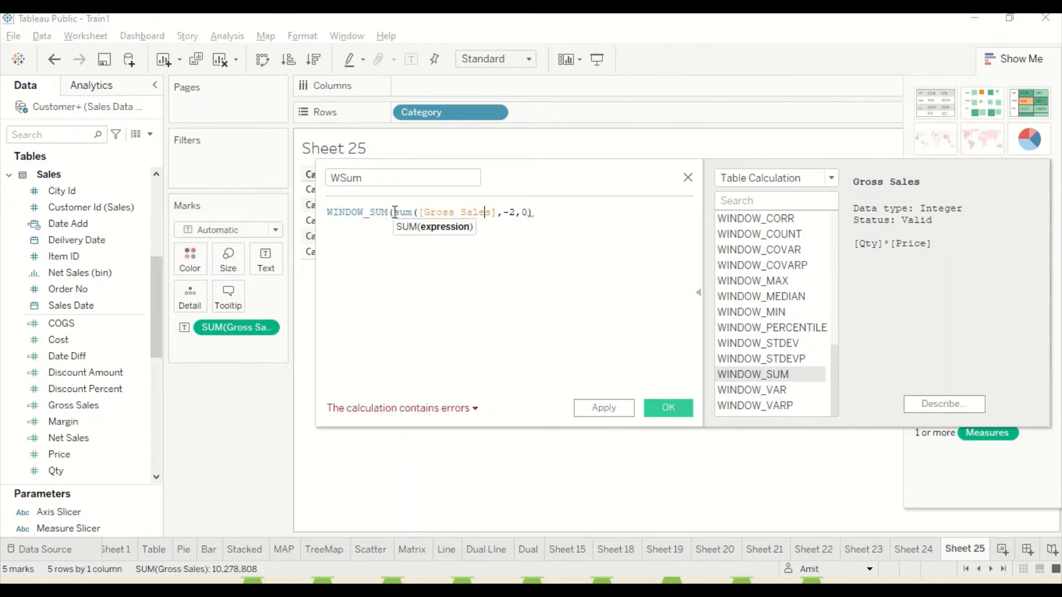
text())
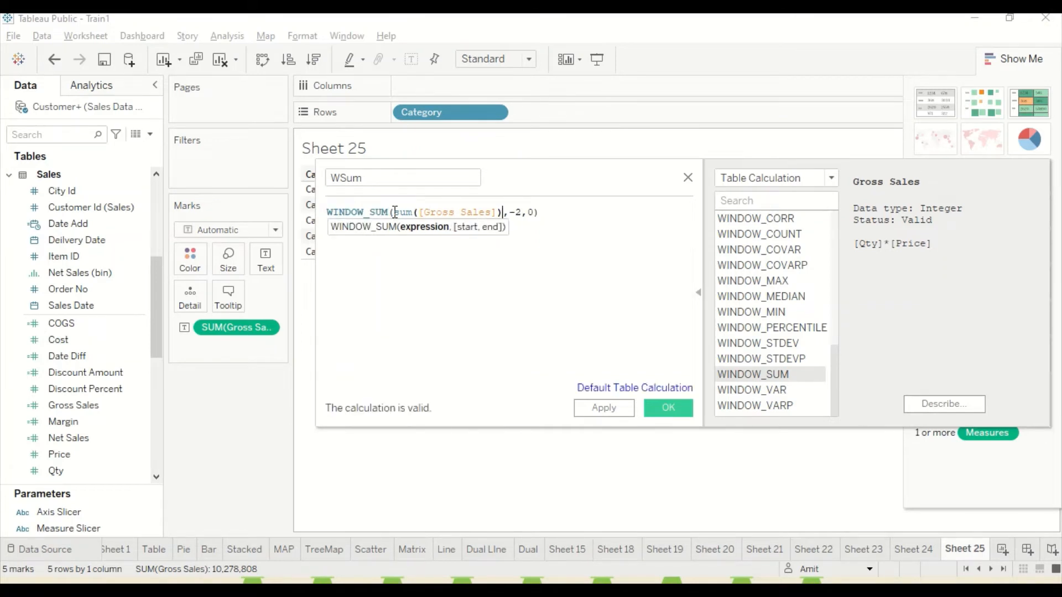
click(426, 272)
click(670, 407)
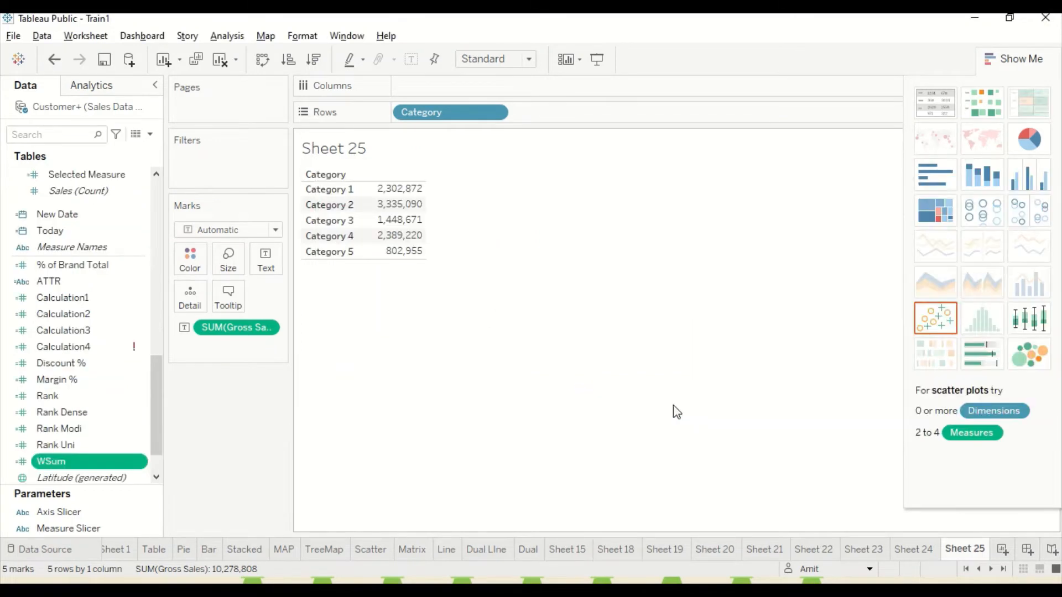
Add WSum to the table beside Gross Sales and compare the two columns by category.
drag(76, 463, 416, 213)
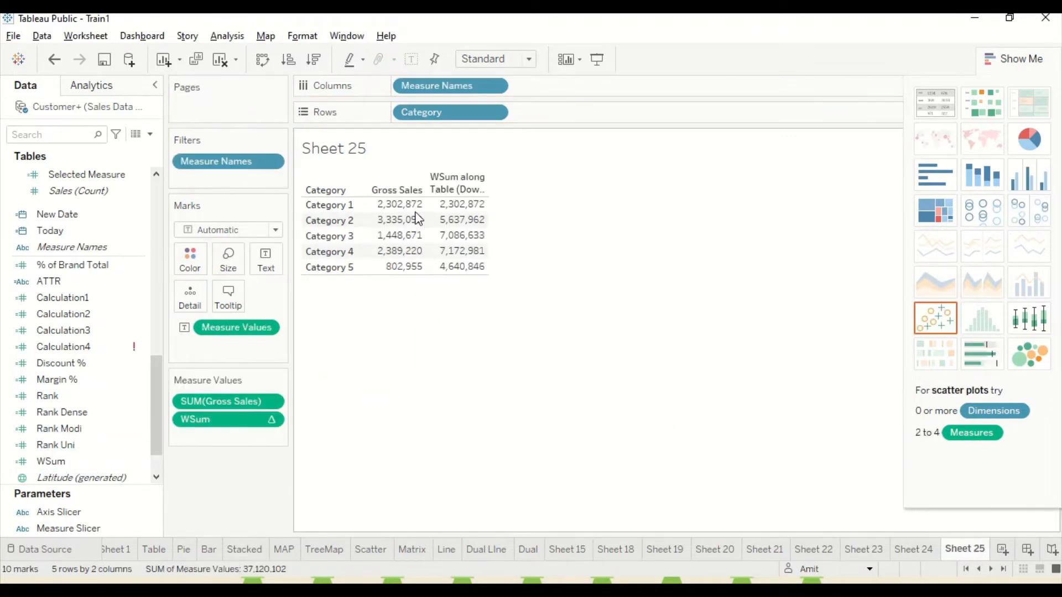
mouse_move(481, 213)
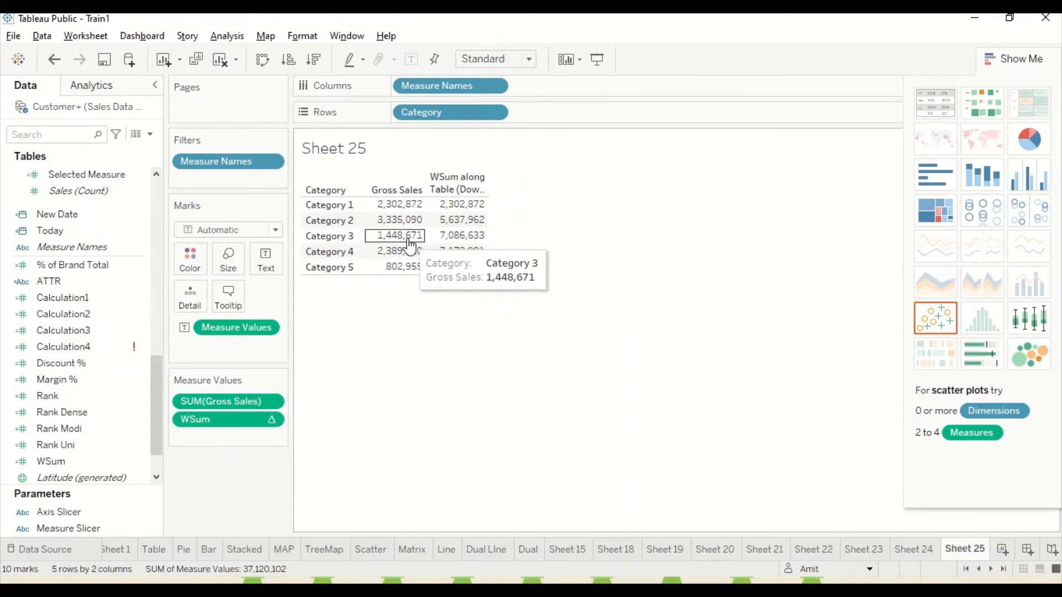
mouse_move(393, 239)
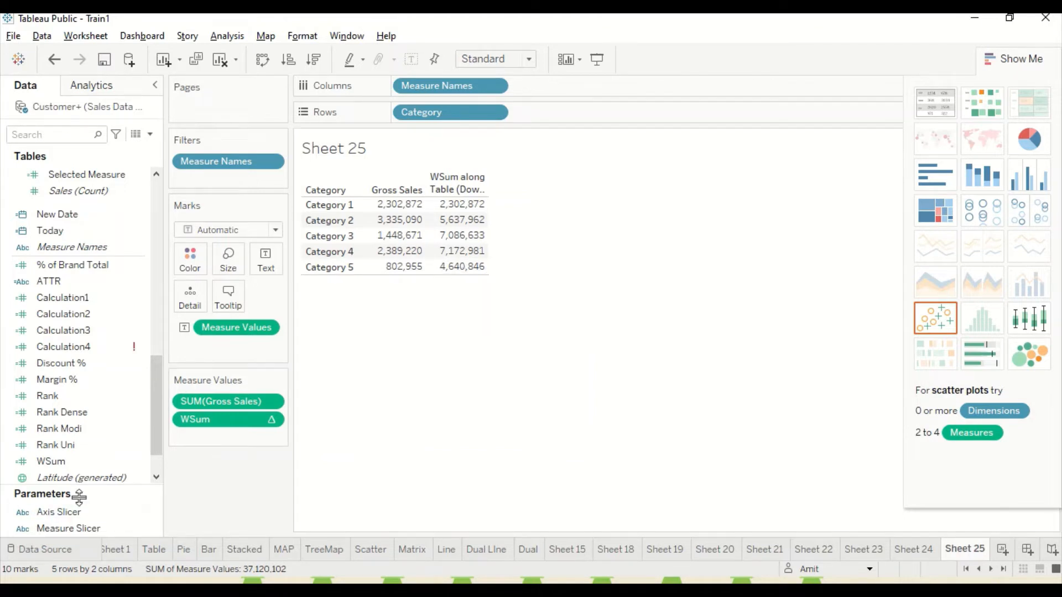
Edit the WSum calculation so its window starts at -1 and ends at 1, and save it.
right_click(57, 464)
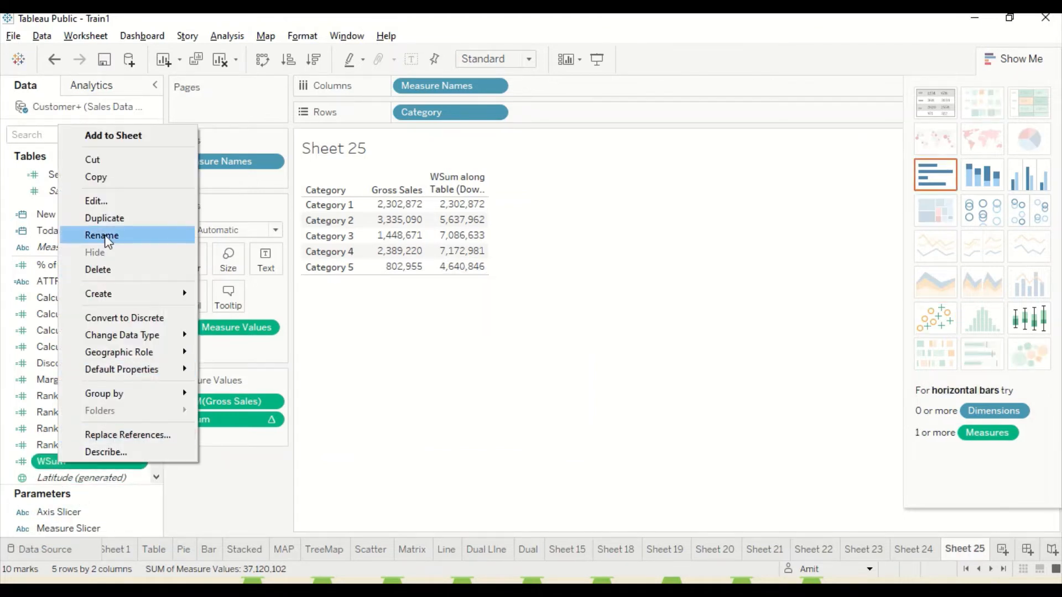
click(95, 201)
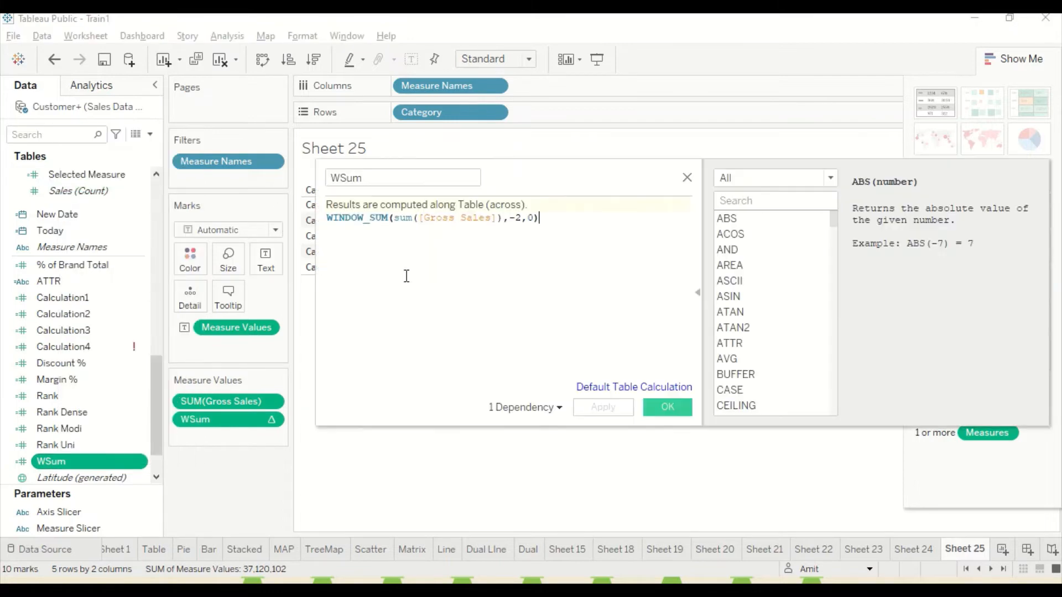
click(517, 218)
text(1)
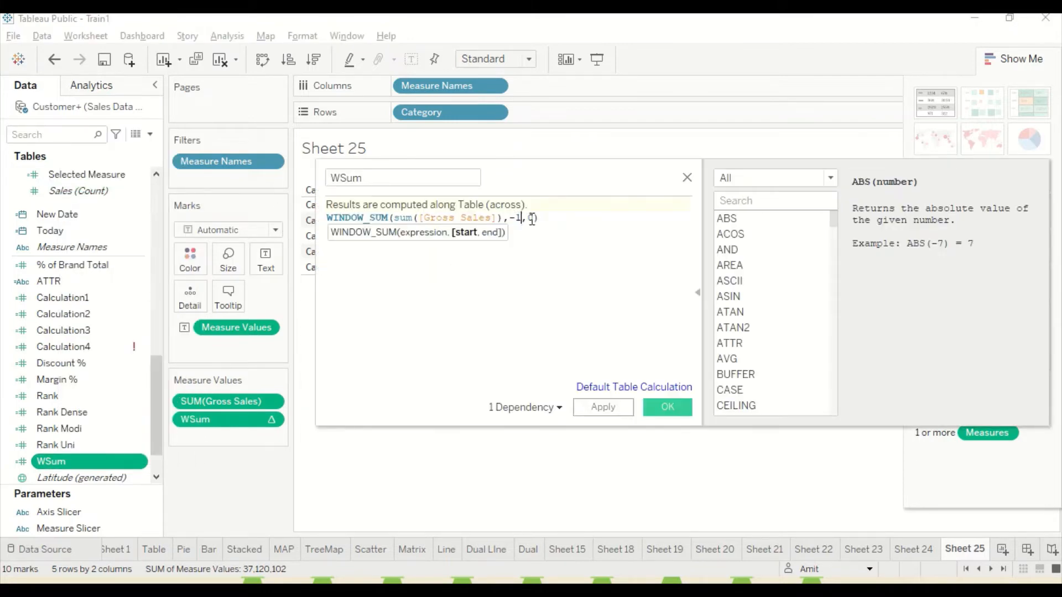
drag(534, 218, 529, 218)
text(1)
click(656, 404)
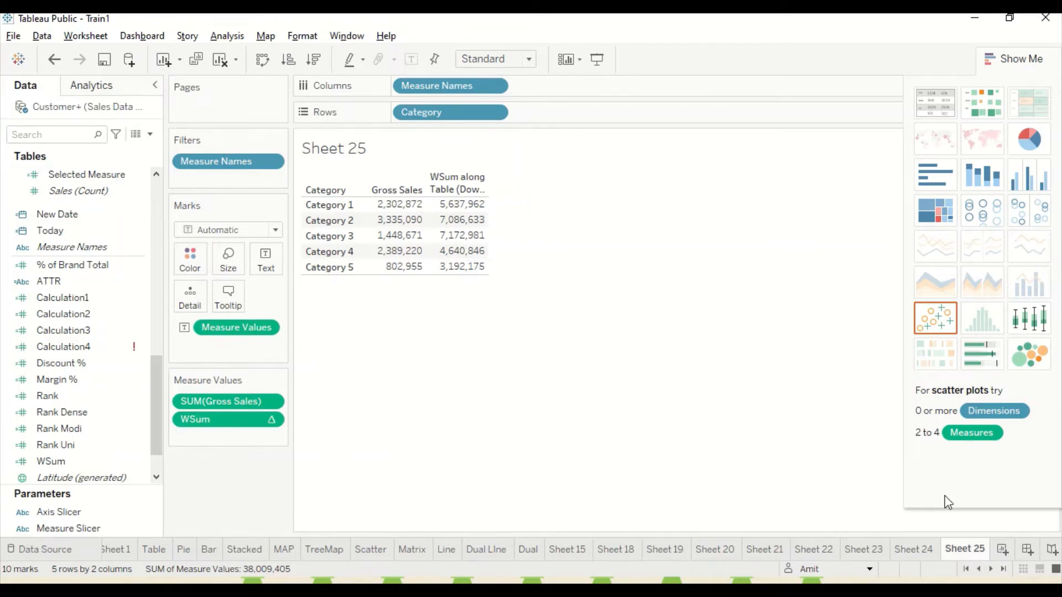
On a new worksheet, build a text table of Gross Sales with Sales Date broken down by year and quarter in the rows.
click(1002, 549)
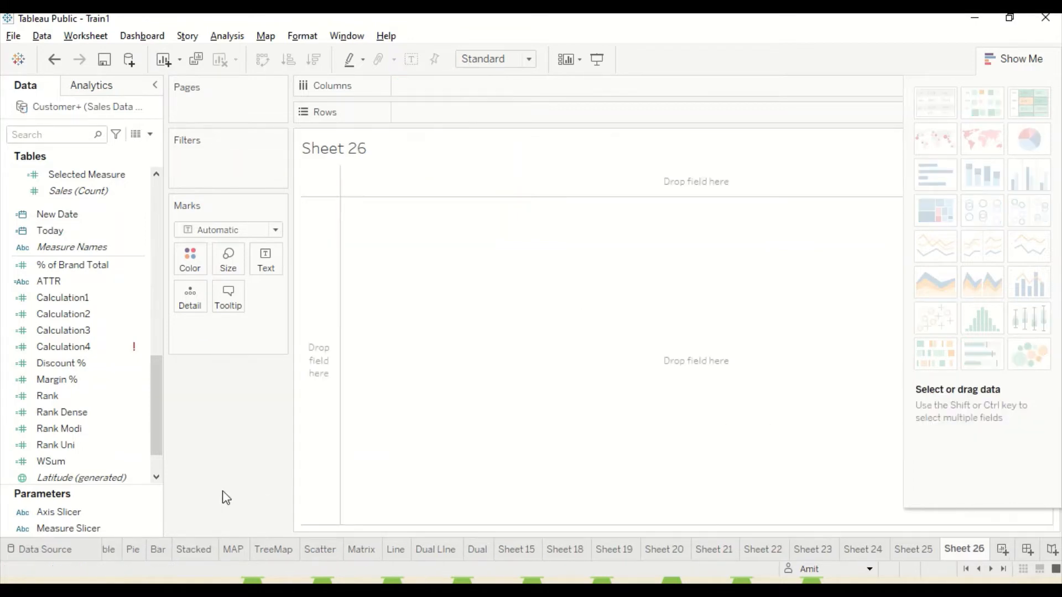
scroll(78, 326, up, 6)
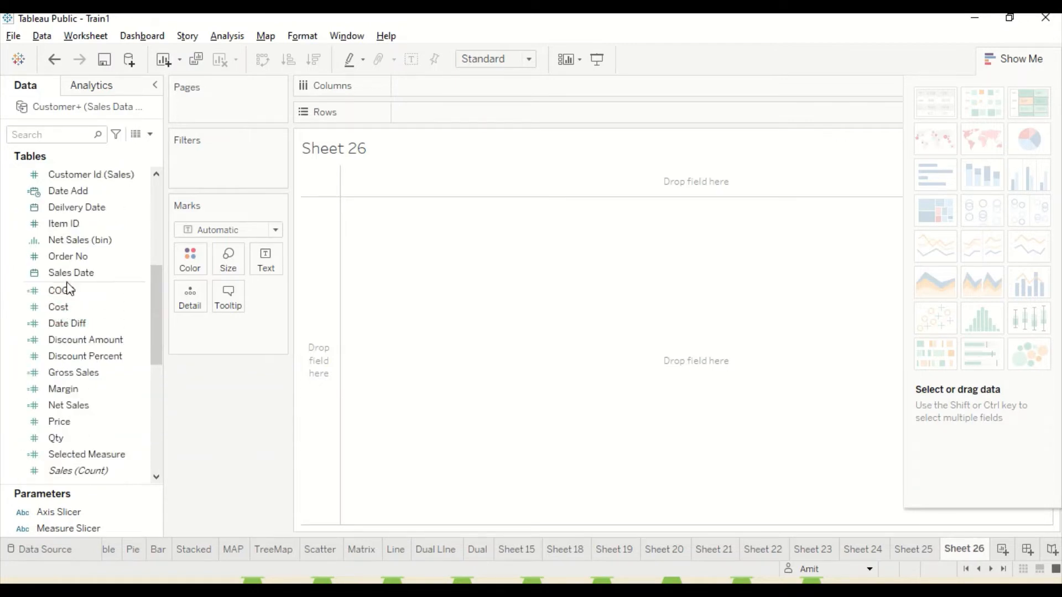
drag(65, 274, 350, 235)
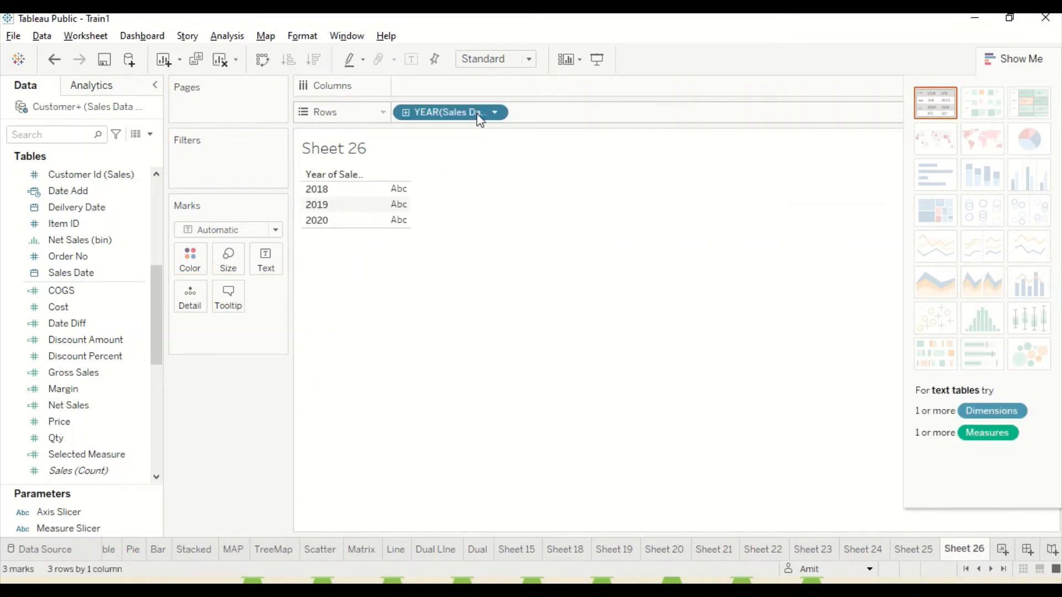
click(406, 113)
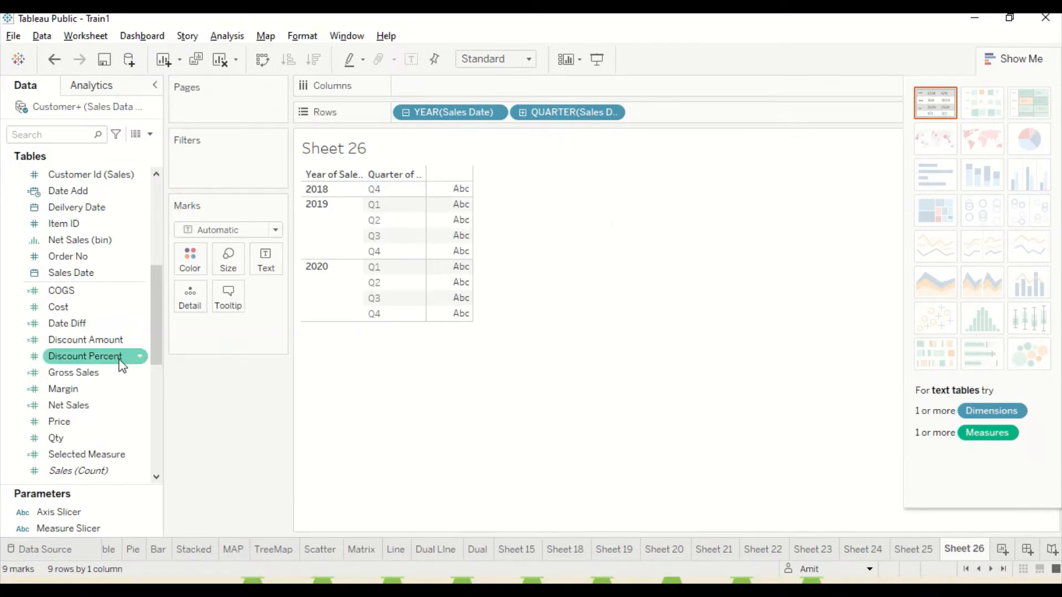
drag(84, 372, 451, 192)
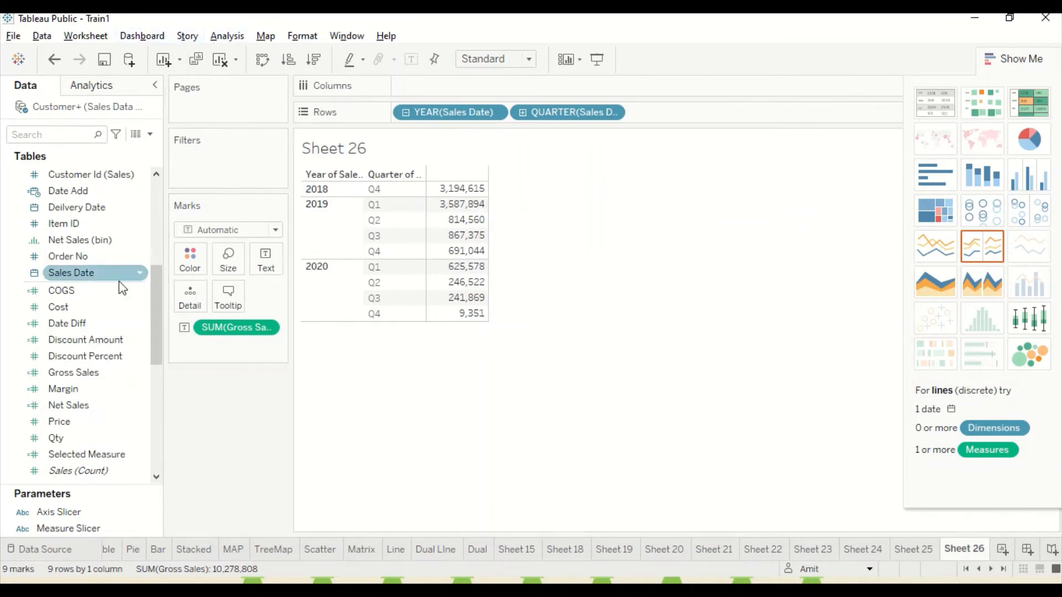
Create a new calculated field and name it WSum 2.
scroll(106, 459, down, 2)
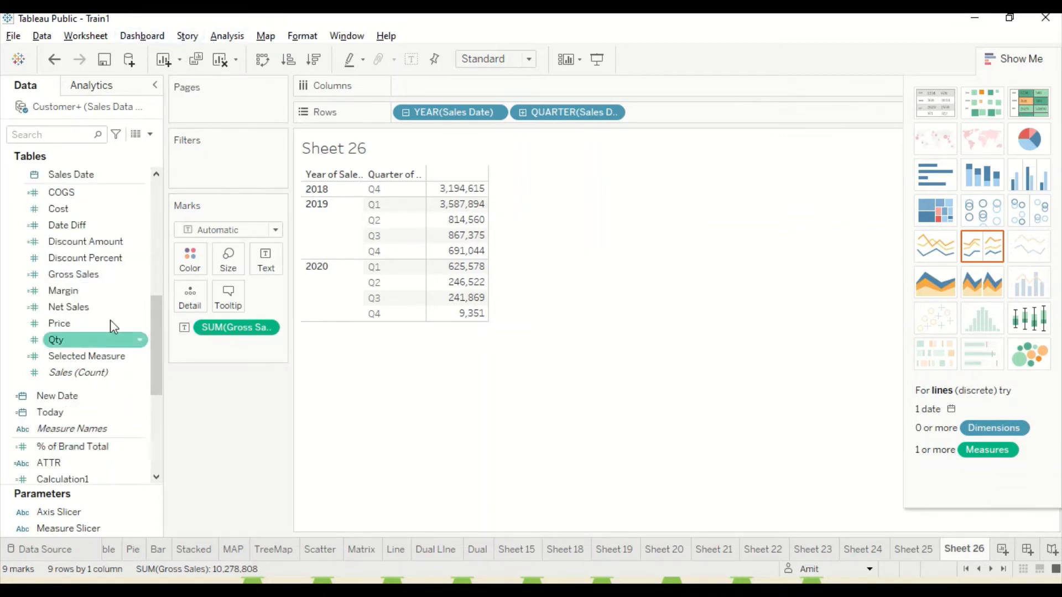
scroll(77, 399, down, 1)
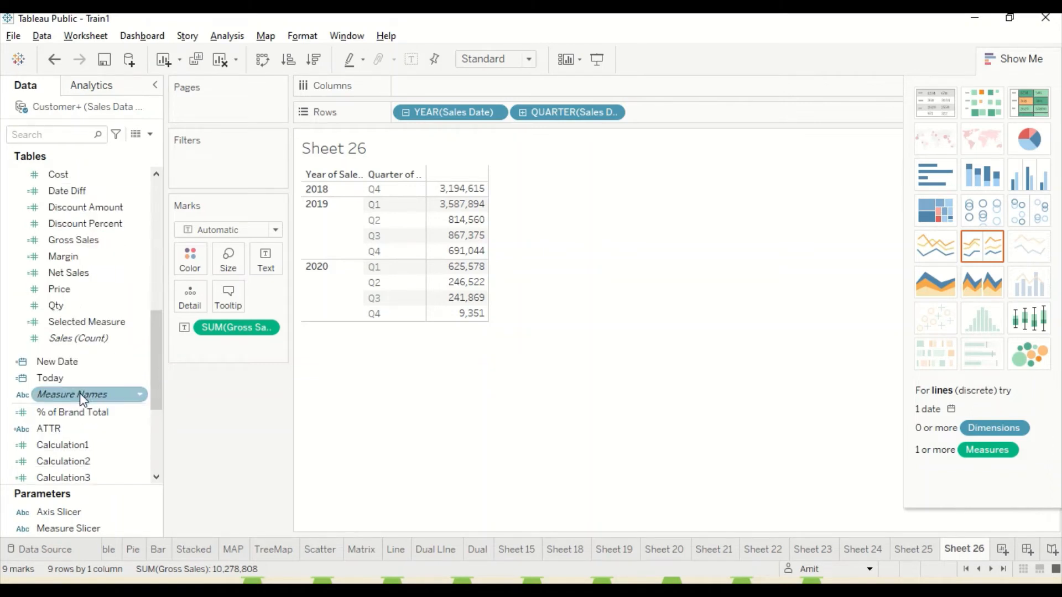
scroll(61, 429, down, 2)
scroll(83, 432, down, 1)
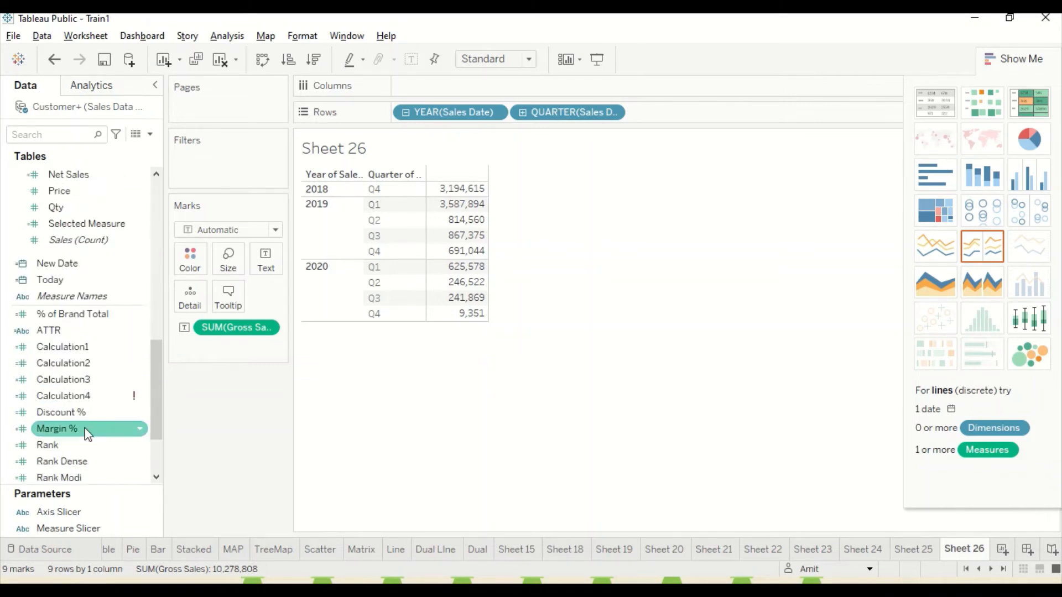
scroll(74, 267, up, 5)
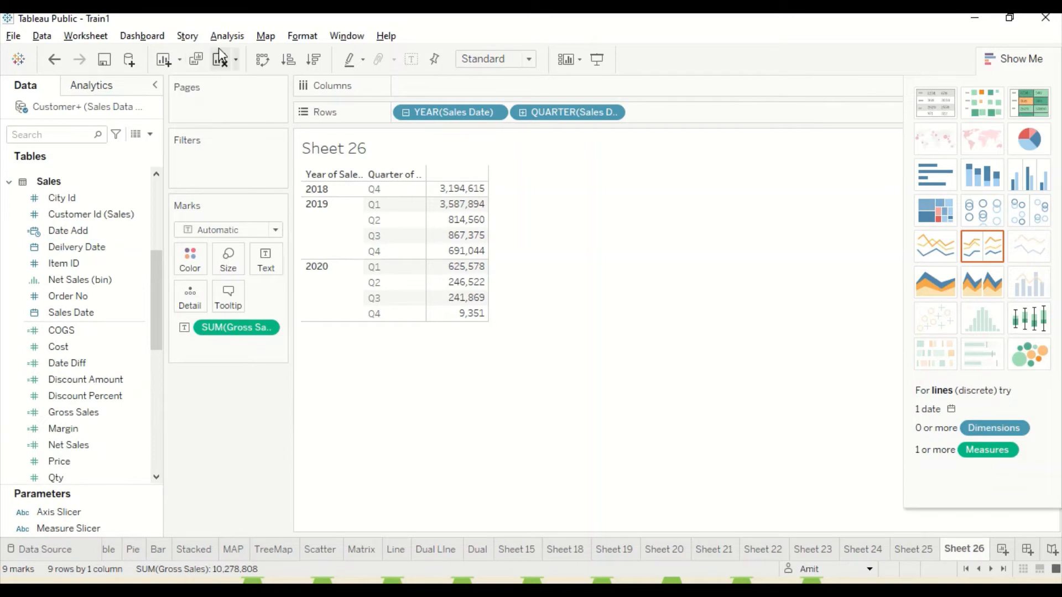
click(226, 36)
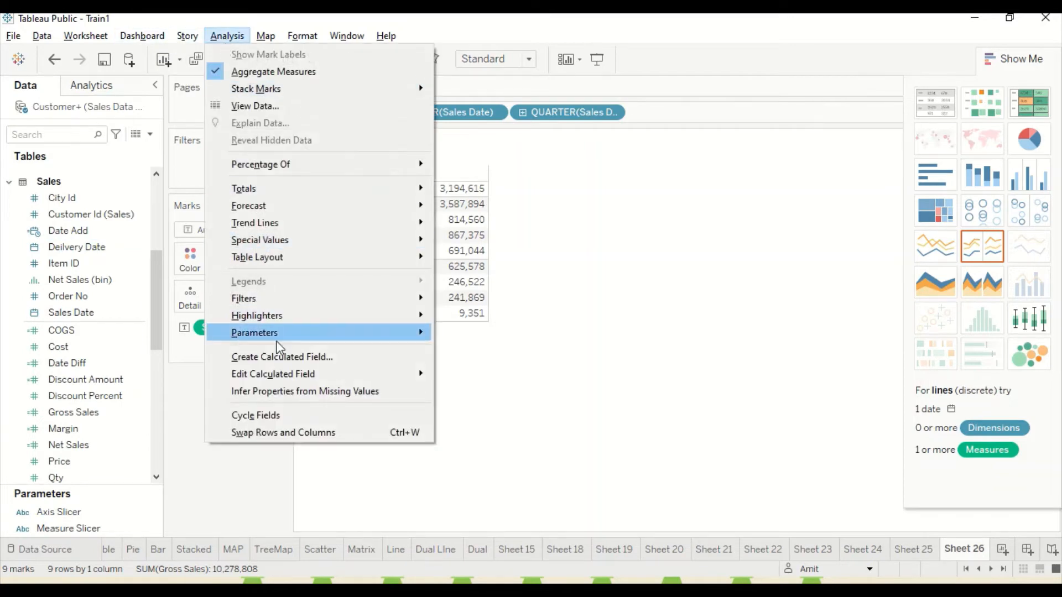
click(281, 357)
drag(406, 182, 310, 176)
text(WSum 2)
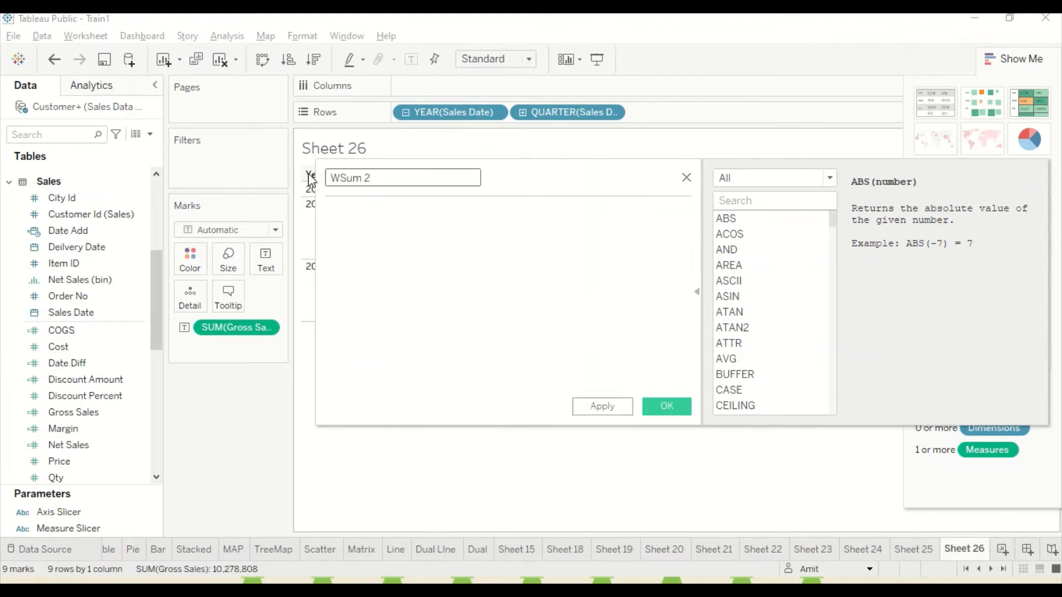
key(Tab)
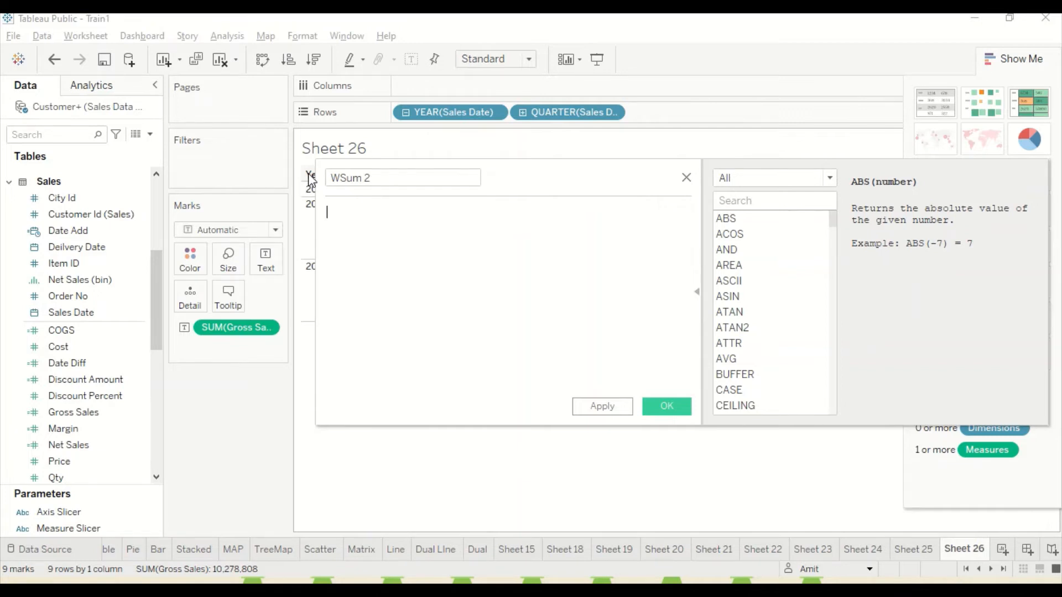
Enter a WINDOW_SUM function in the WSum 2 formula with SUM([Gross Sales]) as its expression.
text(Win)
key(Down)
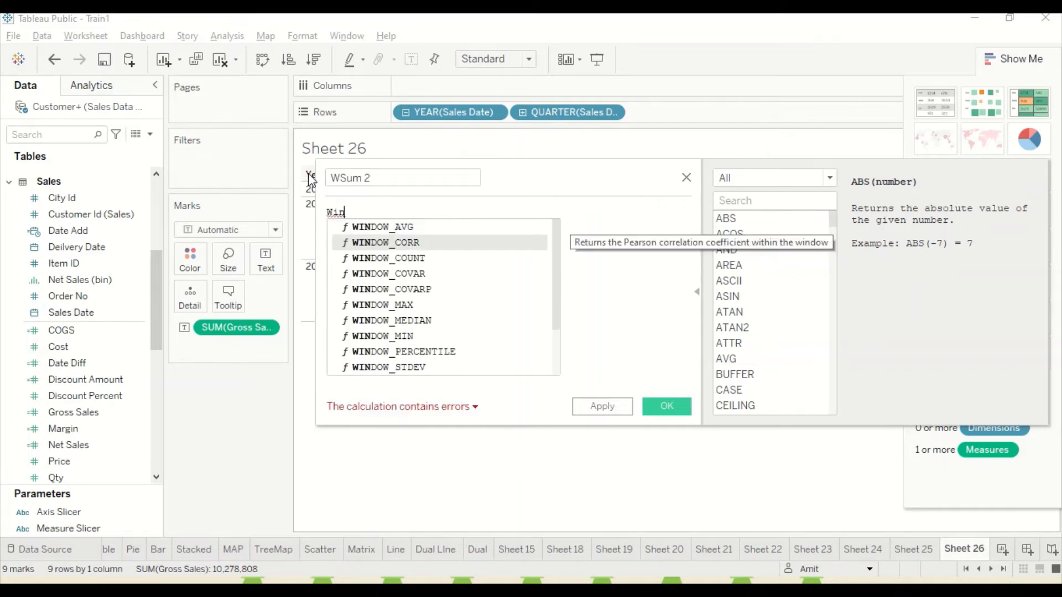
text(dow)
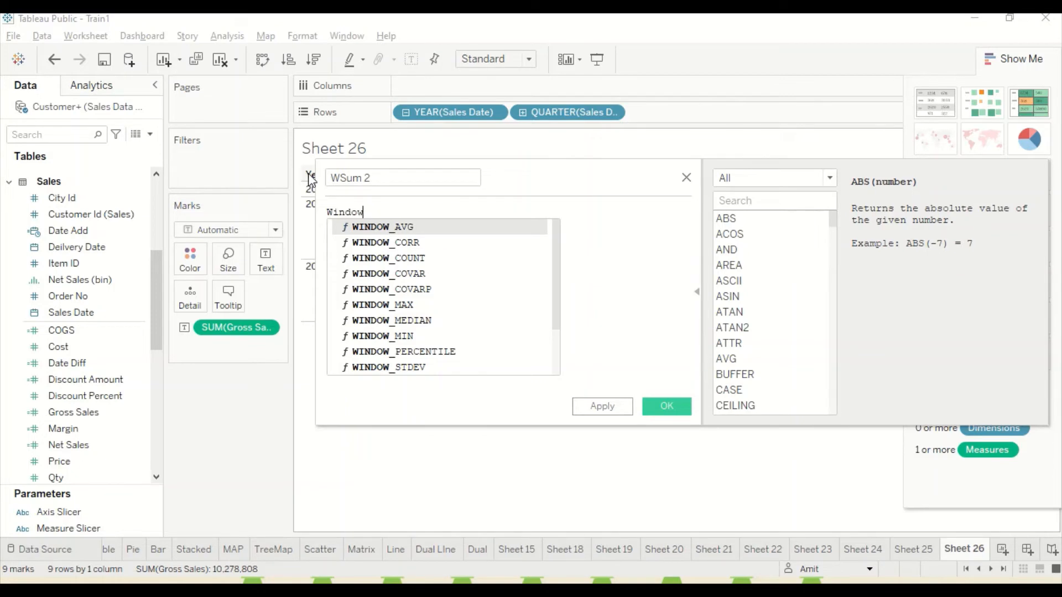
text(_su)
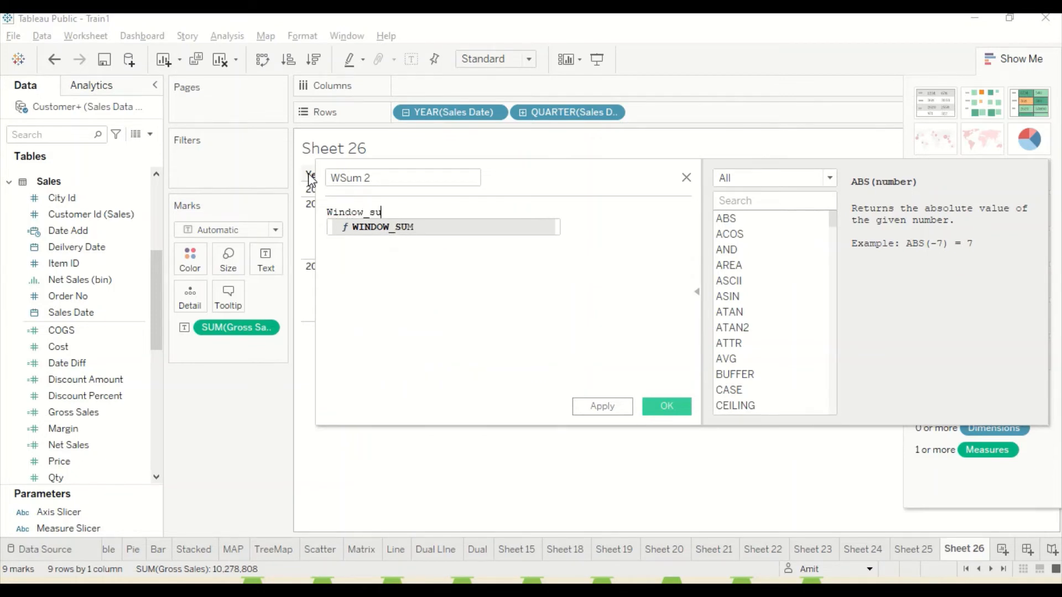
key(Return)
text(sum))
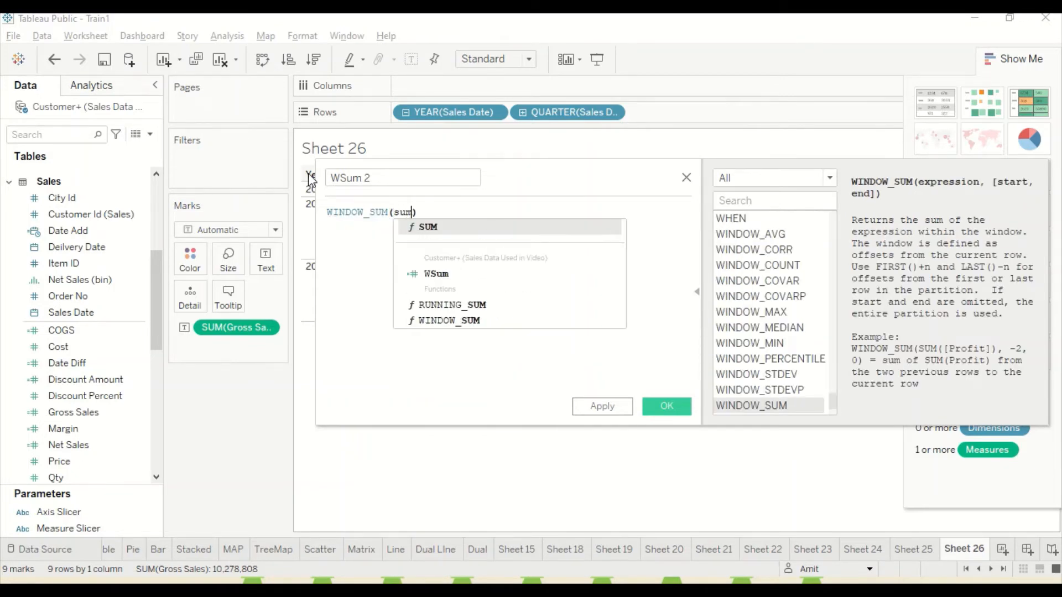
key(Return)
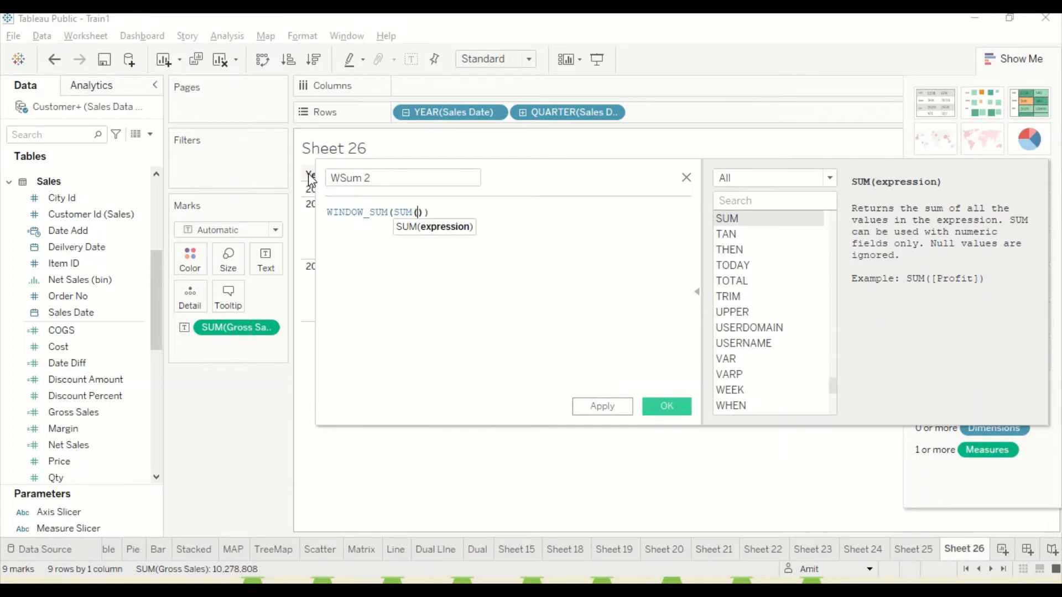
text(gros)
key(Return)
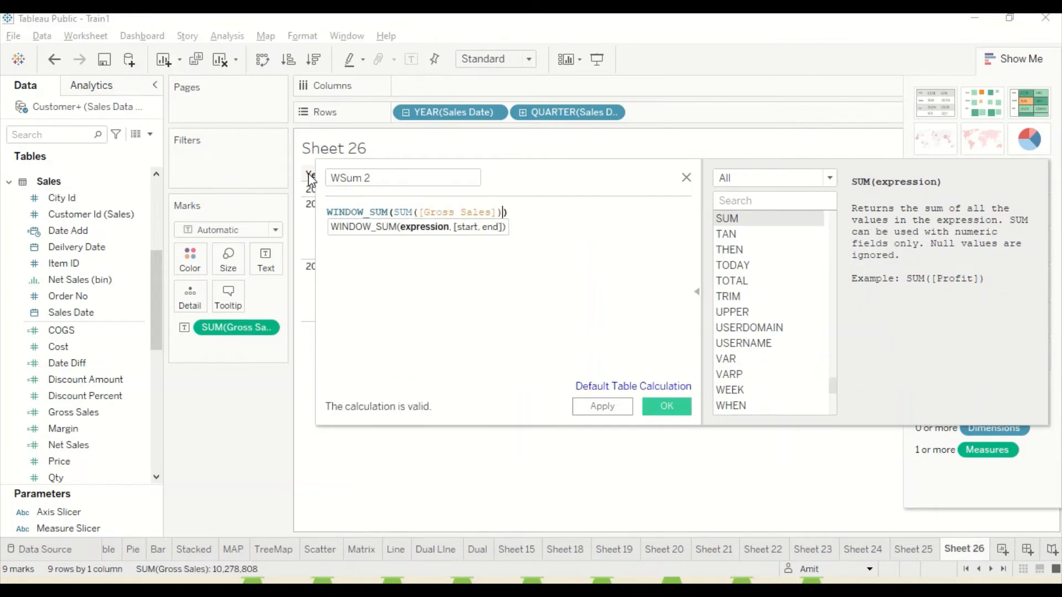
Set the WINDOW_SUM window to start at -2 and end at -1, and add the saved WSum 2 field beside Gross Sales.
text(,-2)
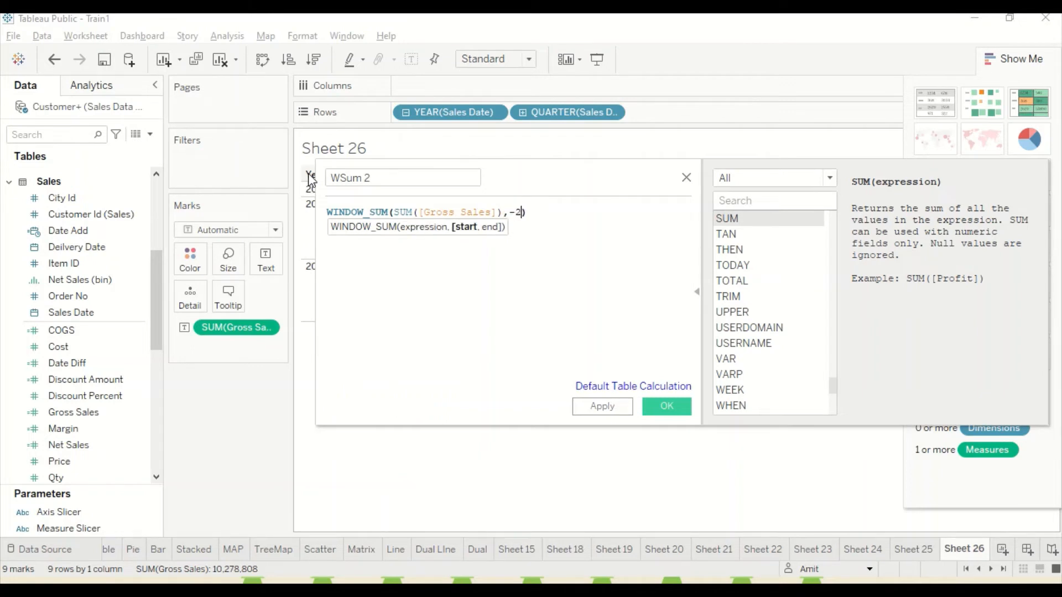
text(,-1)
click(668, 406)
drag(58, 467, 464, 205)
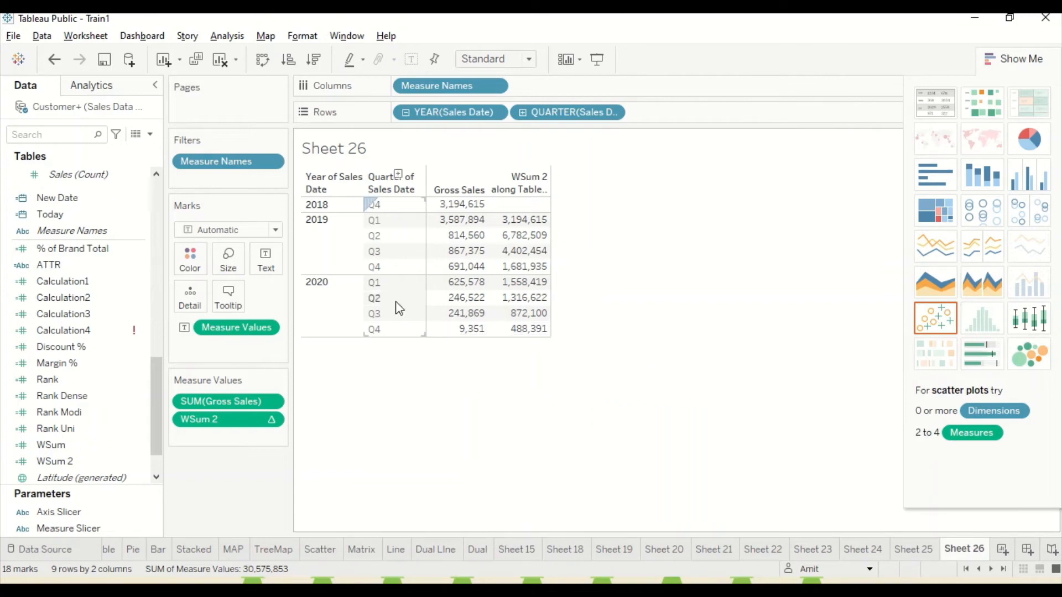
Create another calculated field and name it WAvg.
click(142, 35)
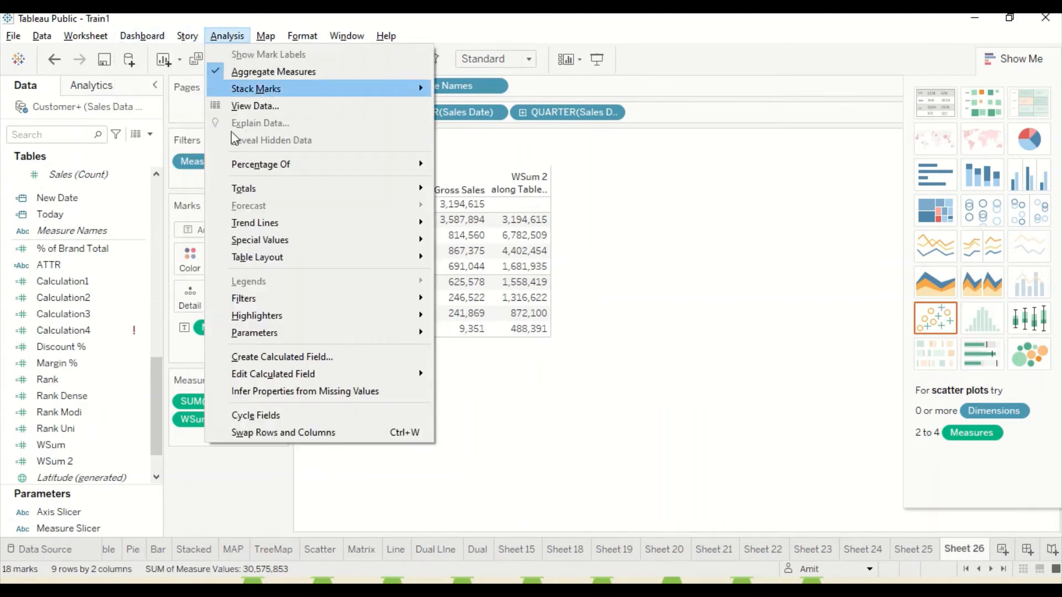
click(257, 358)
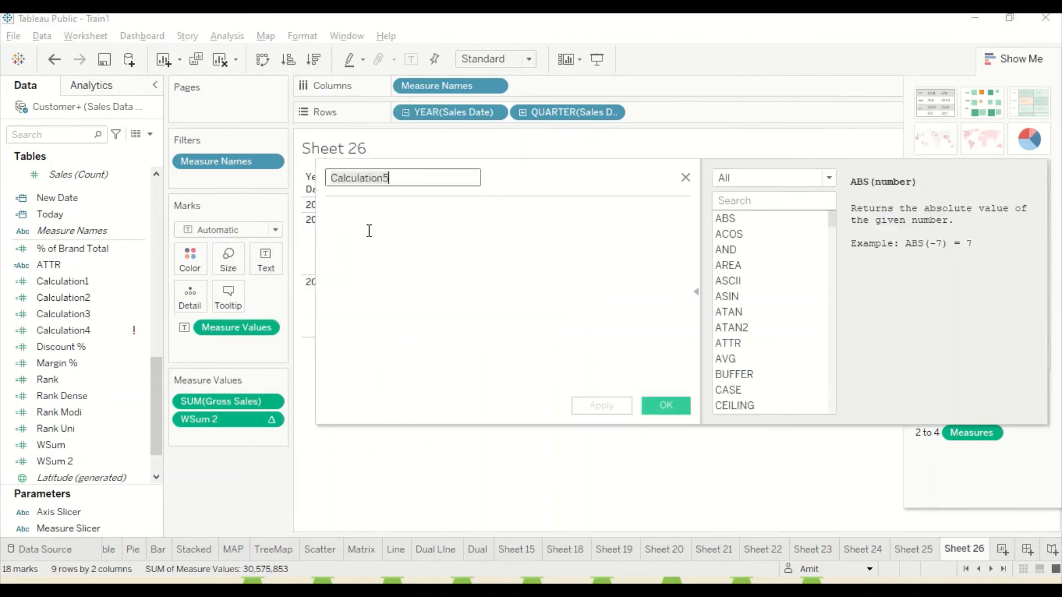
text(WAvg)
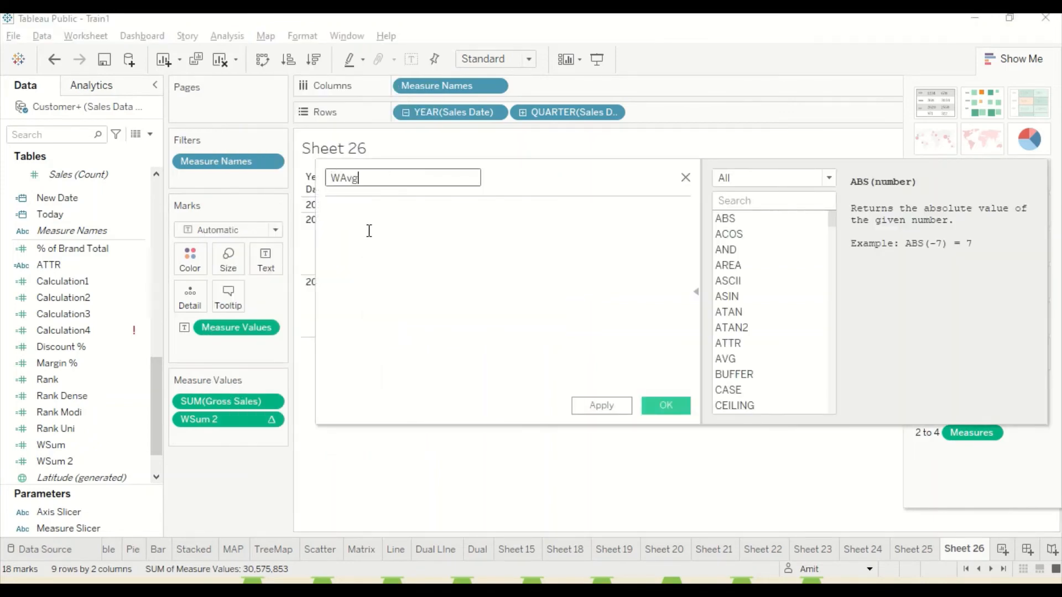
click(369, 231)
Insert the WINDOW_AVG function into the WAvg formula.
text(W)
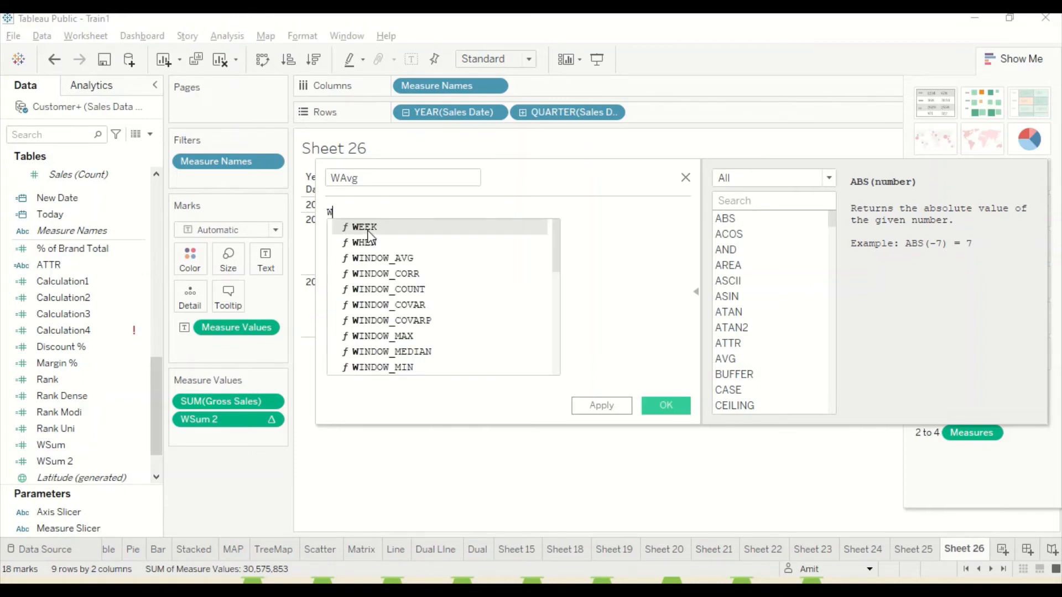
text(in)
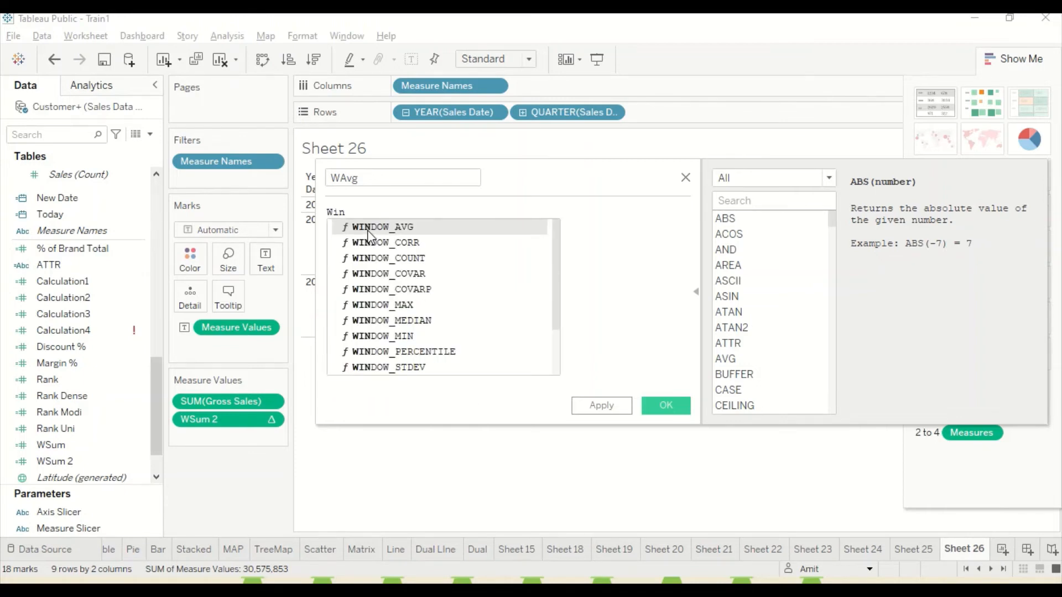
key(Down)
key(Down)
key(Down)
key(Down)
key(Down)
key(Up)
key(Up)
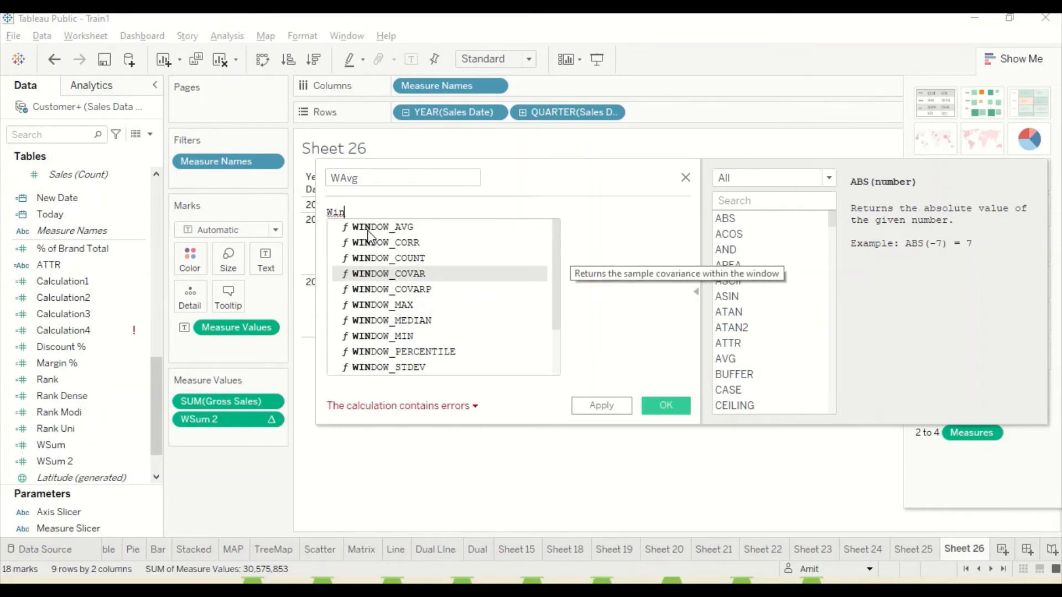
key(Up)
key(Up)
key(Up)
key(Return)
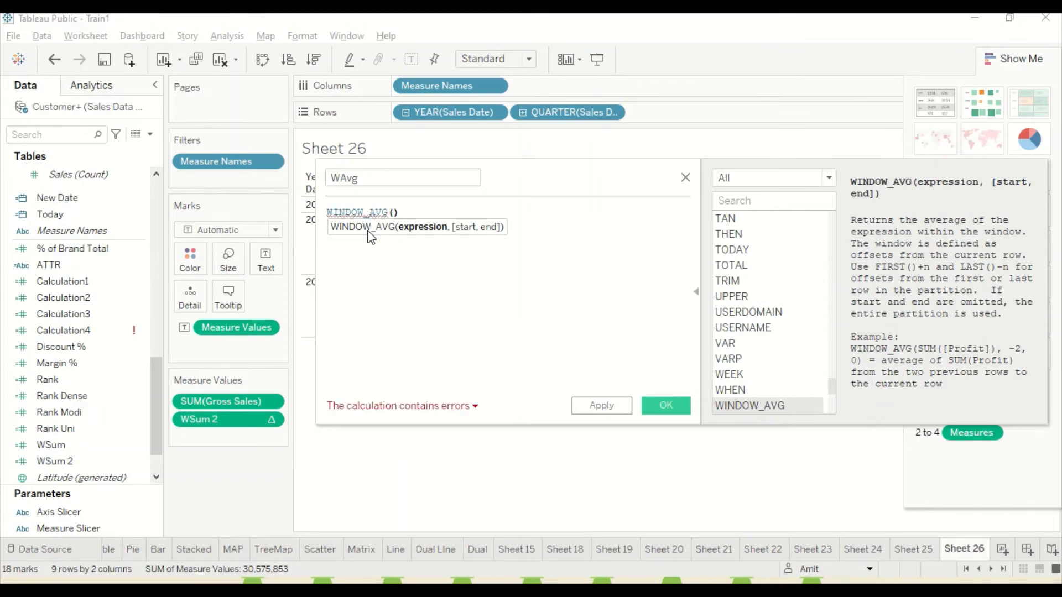
Fill in the WINDOW_AVG arguments with Sum of [Gross Sales] as expression, -2 as start and -1 as end.
text([)
key(BackSpace)
text(Sum(g)
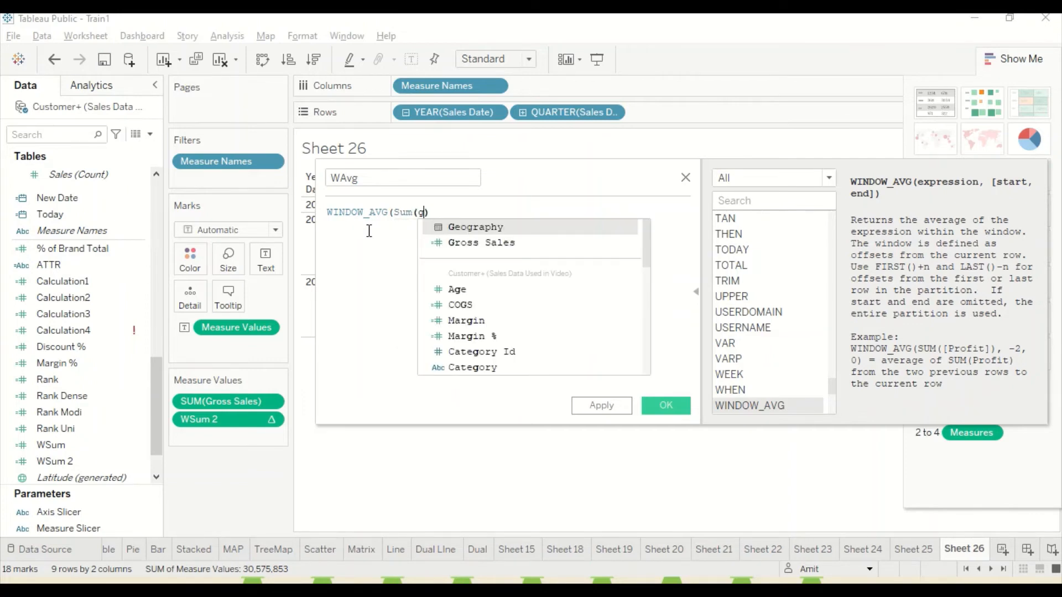
key(Down)
key(Return)
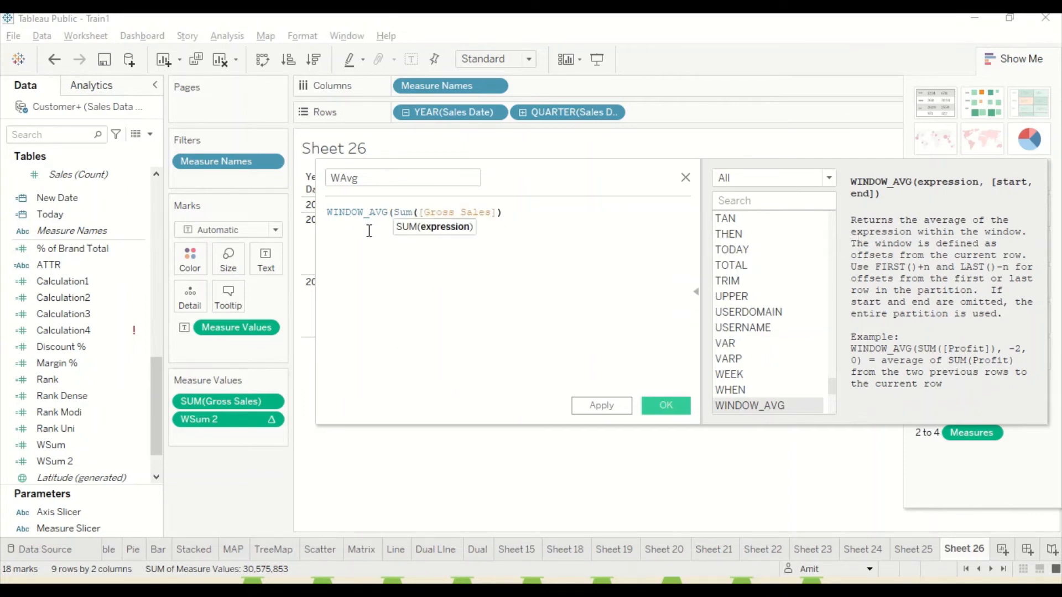
text(,-2,-1))
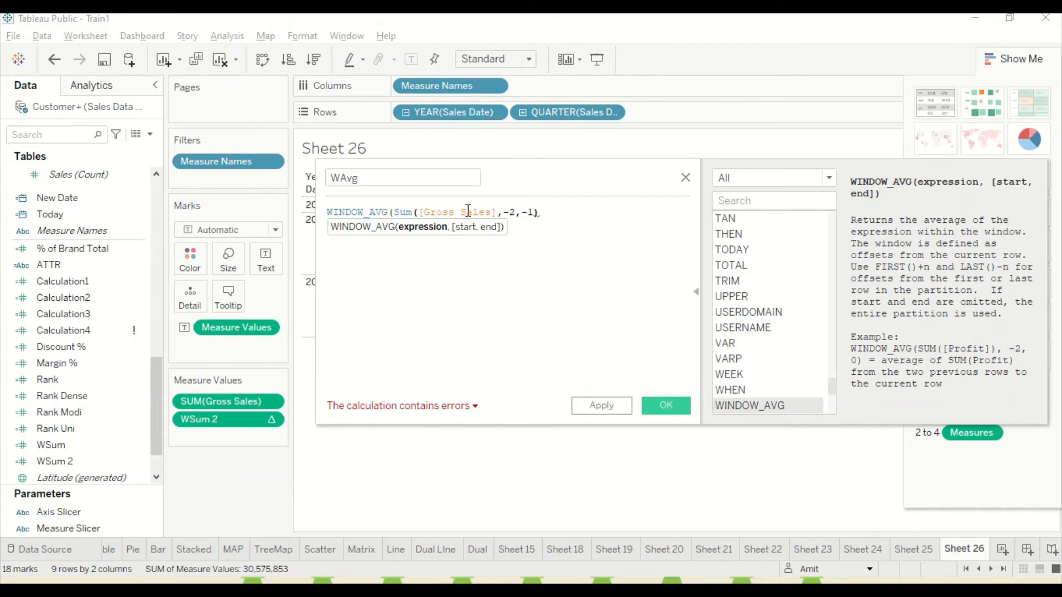
Correct the formula to WINDOW_AVG(Sum([Gross Sales]),-2,-1), and add the saved WAvg field to the table between Gross Sales and WSum 2.
click(498, 213)
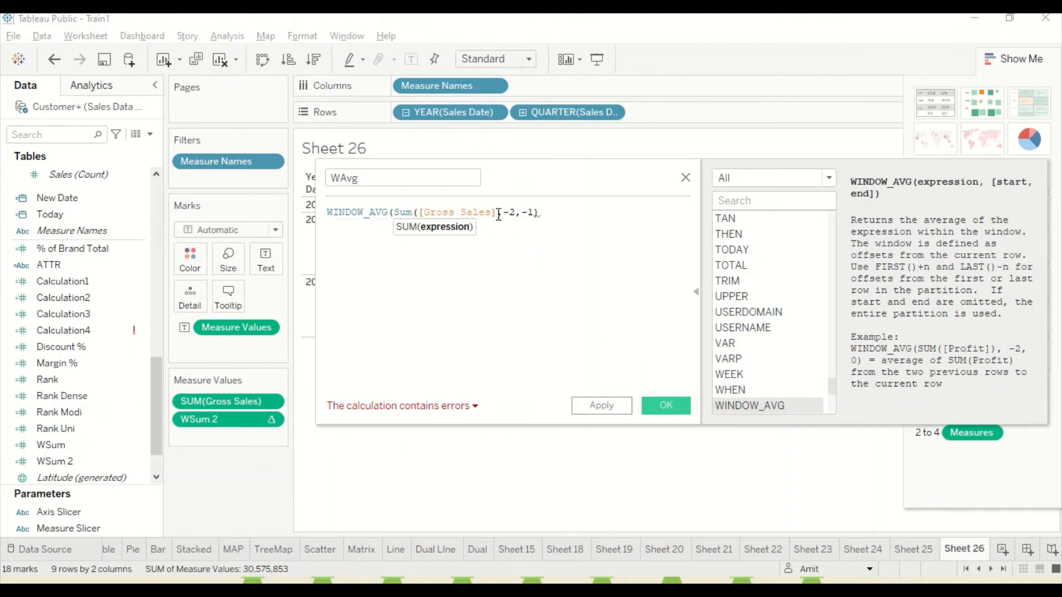
text())
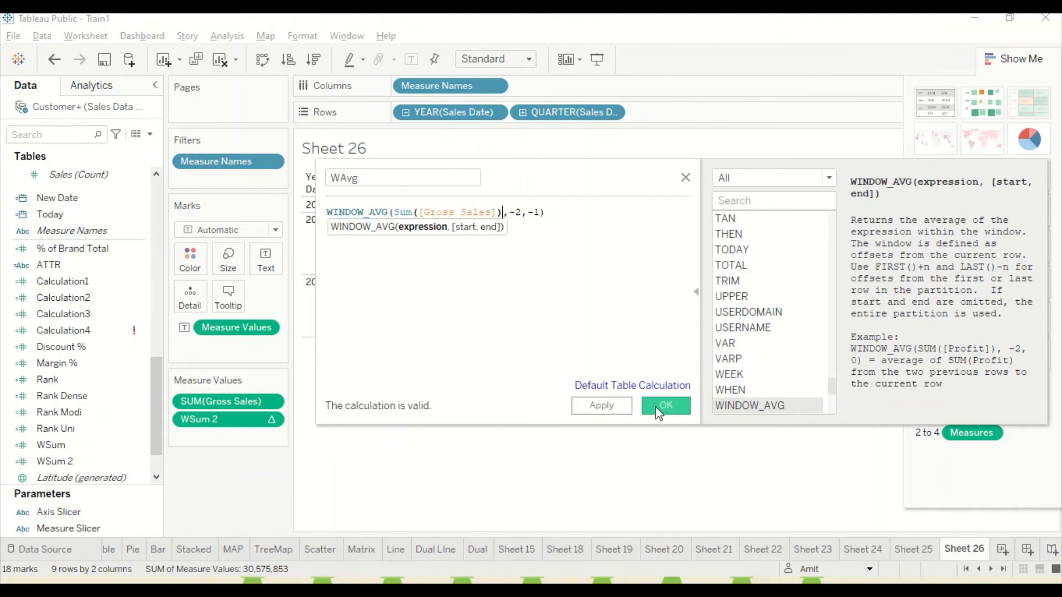
click(663, 406)
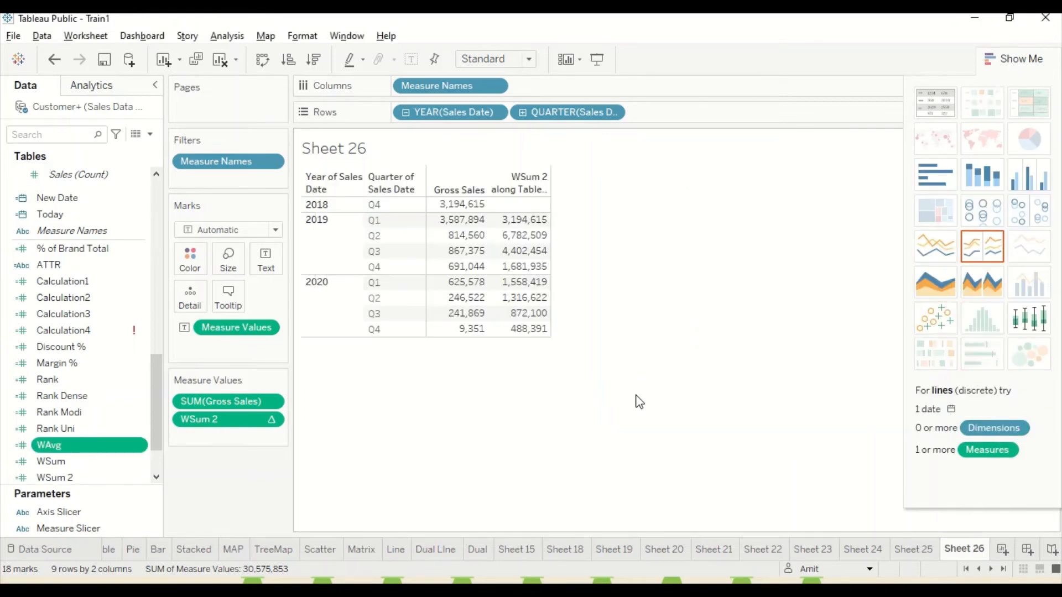
drag(95, 448, 534, 268)
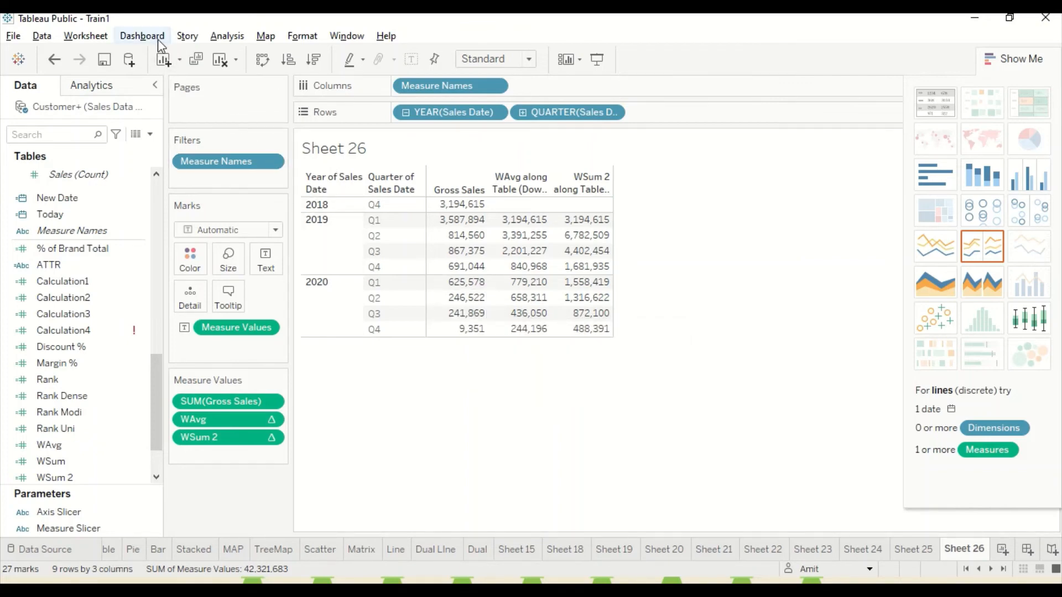
Create another calculated field and name it WMax.
click(223, 39)
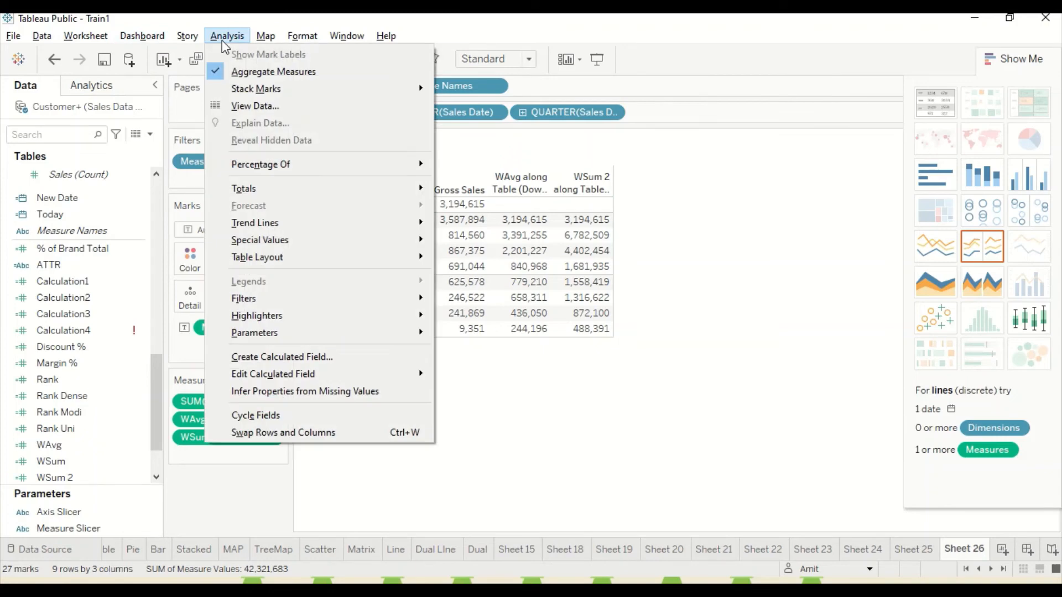
click(260, 363)
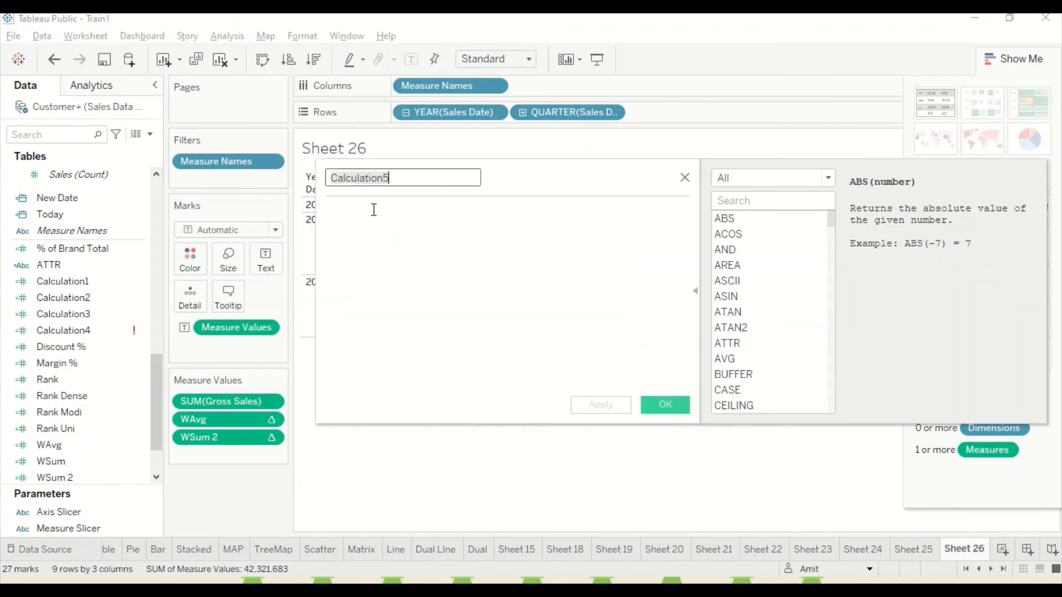
text(W)
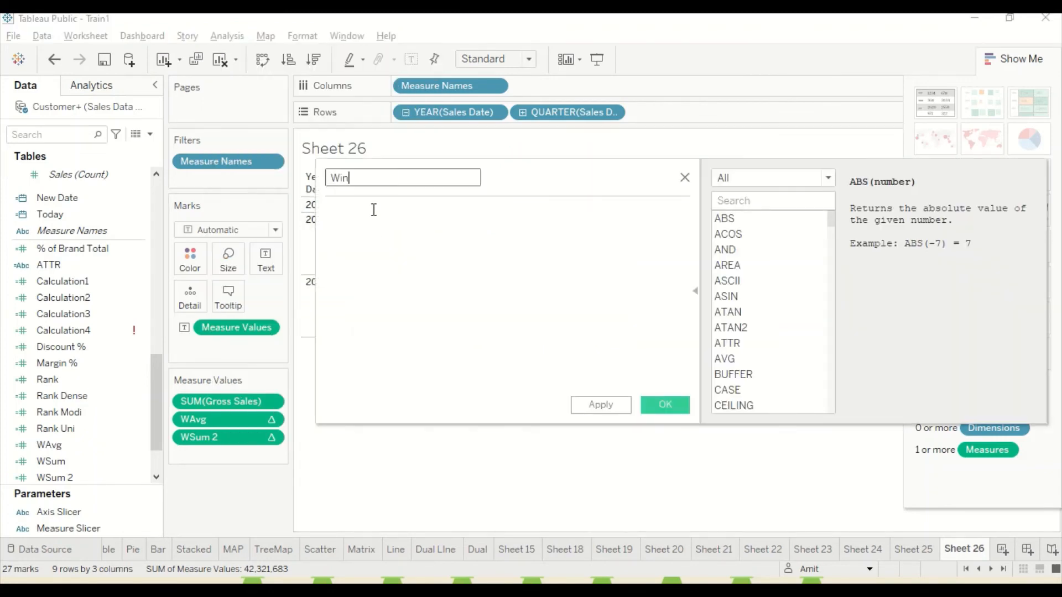
text(Max)
Insert the WINDOW_MAX function into the WMax formula.
click(359, 244)
text(Win)
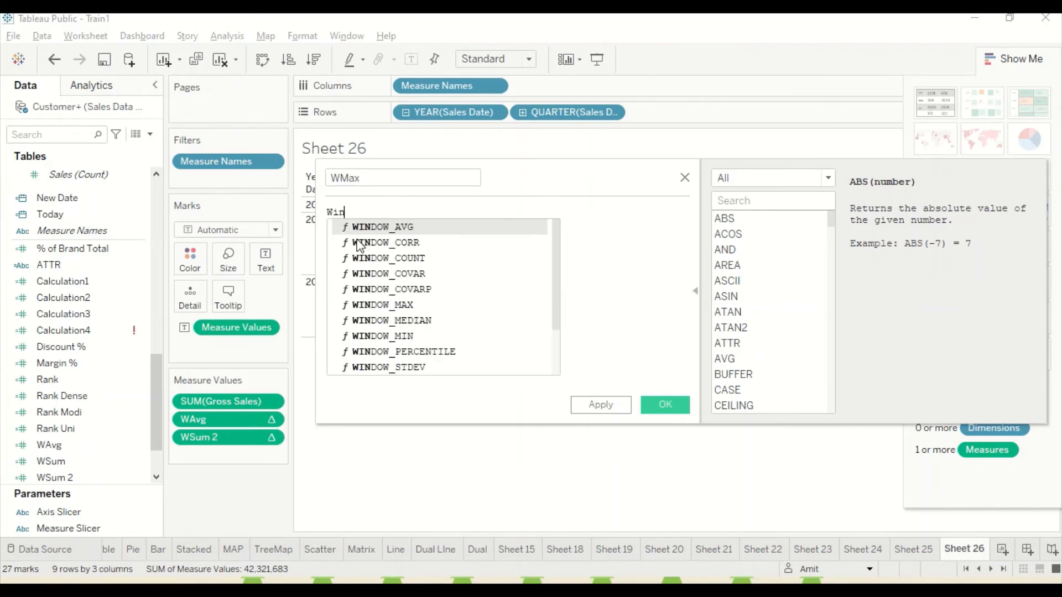
text(dow)
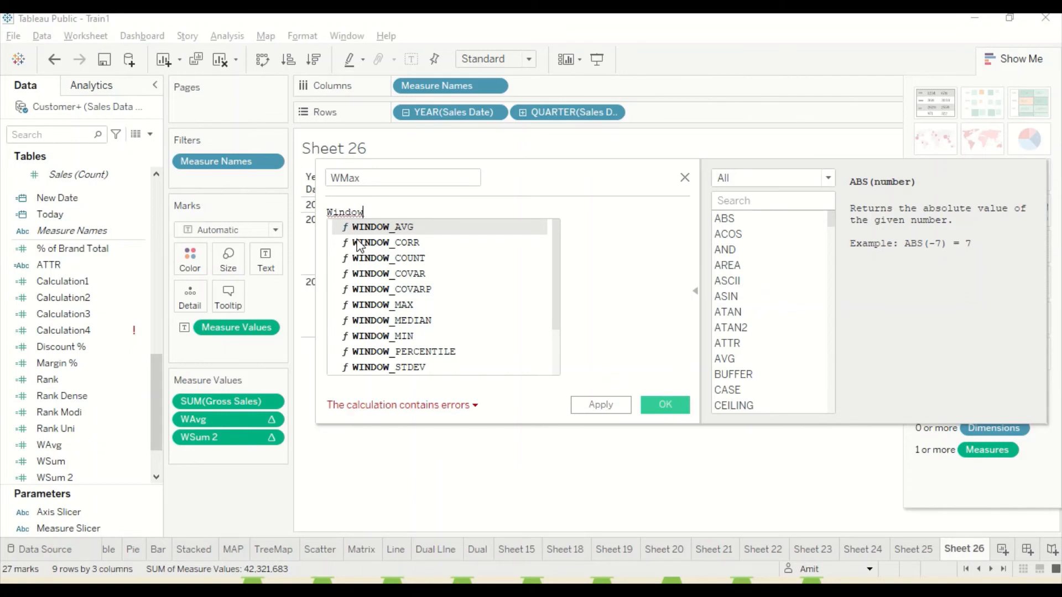
text(+m)
key(BackSpace)
key(BackSpace)
text(_ma)
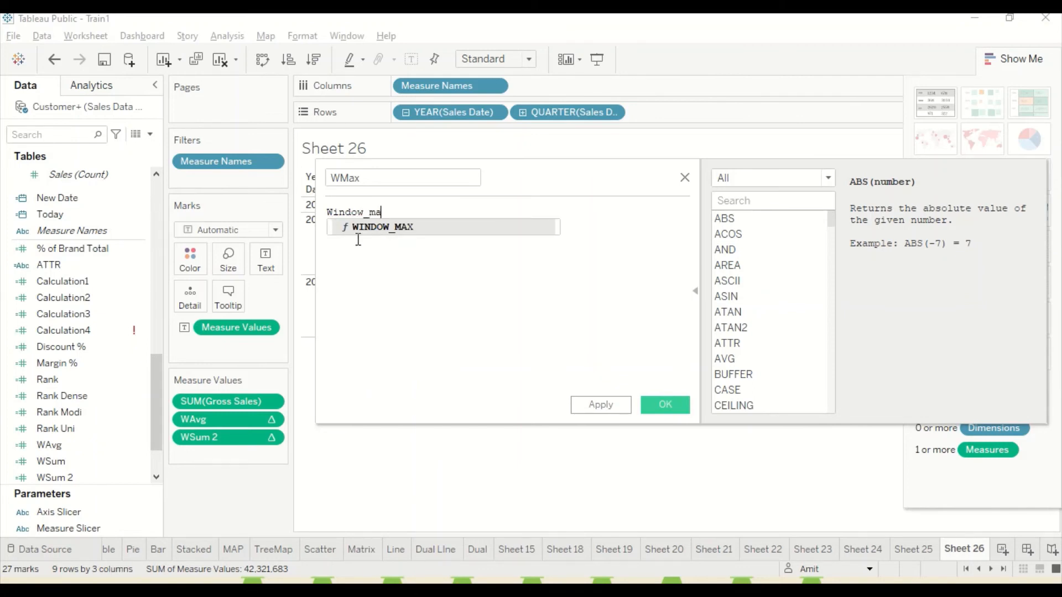
key(Return)
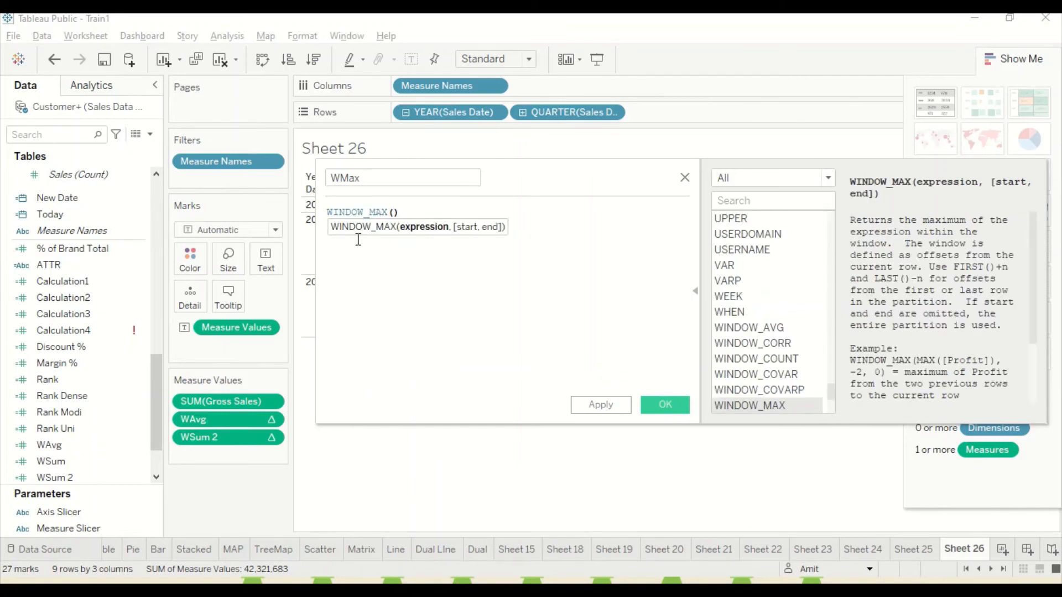
Complete the formula as WINDOW_MAX(Sum([Gross Sales]), -2,-1), then copy it and save the field.
text(Sum(G)
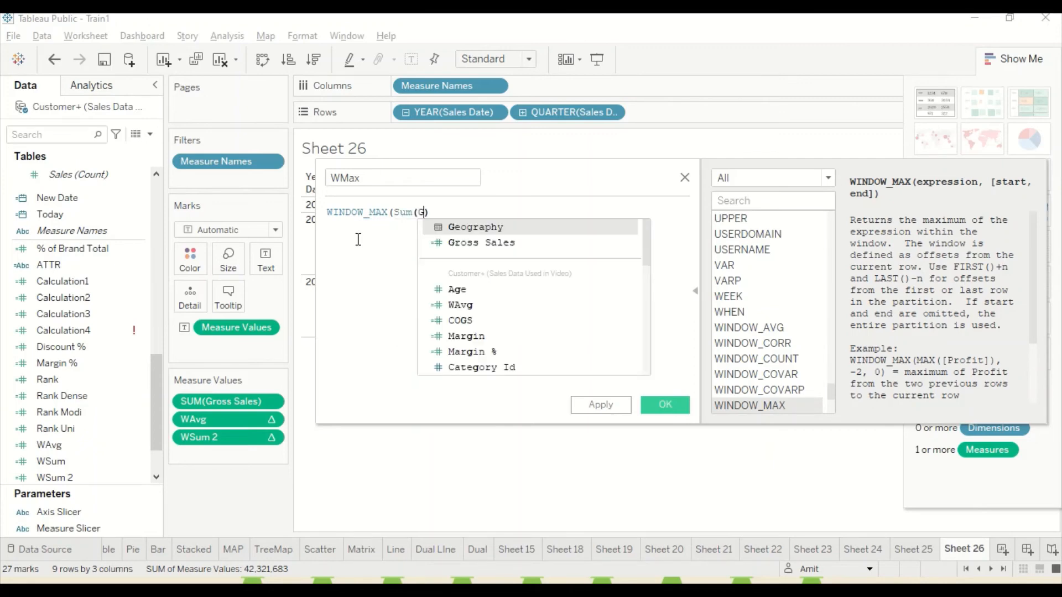
text(r)
key(Return)
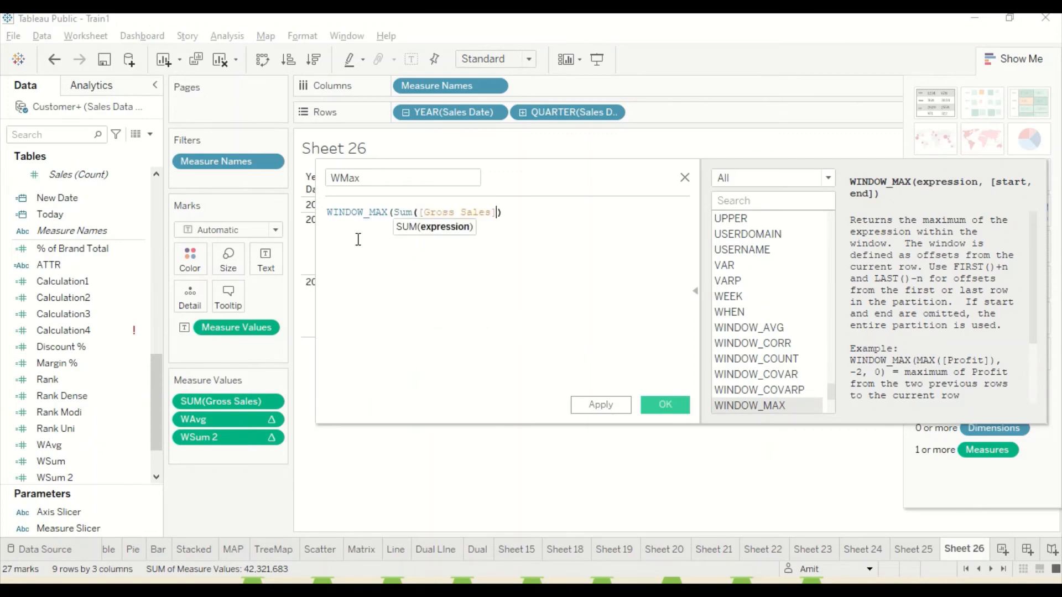
text(),)
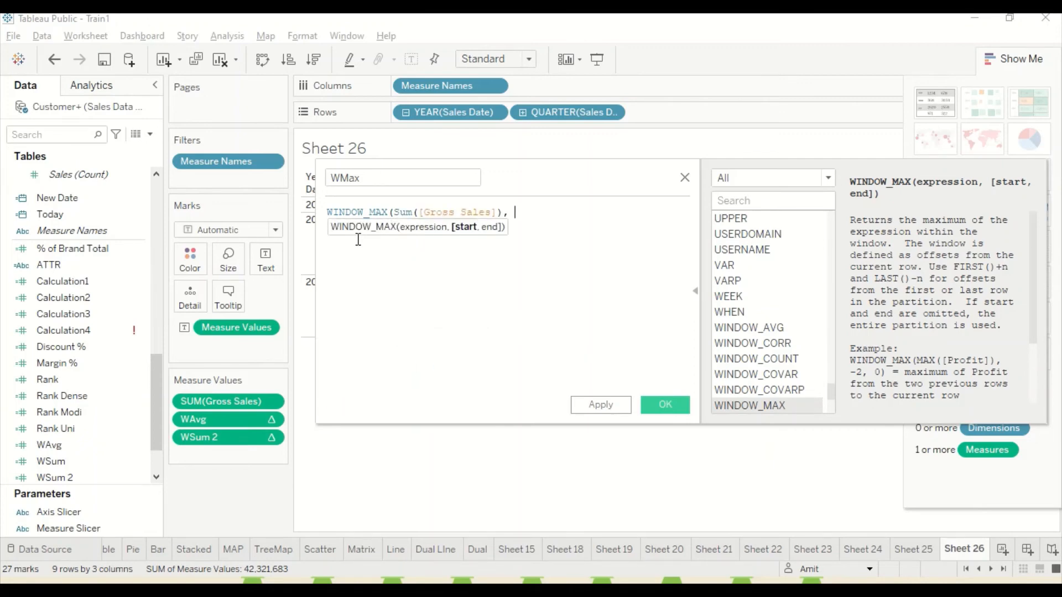
text( -2,-1))
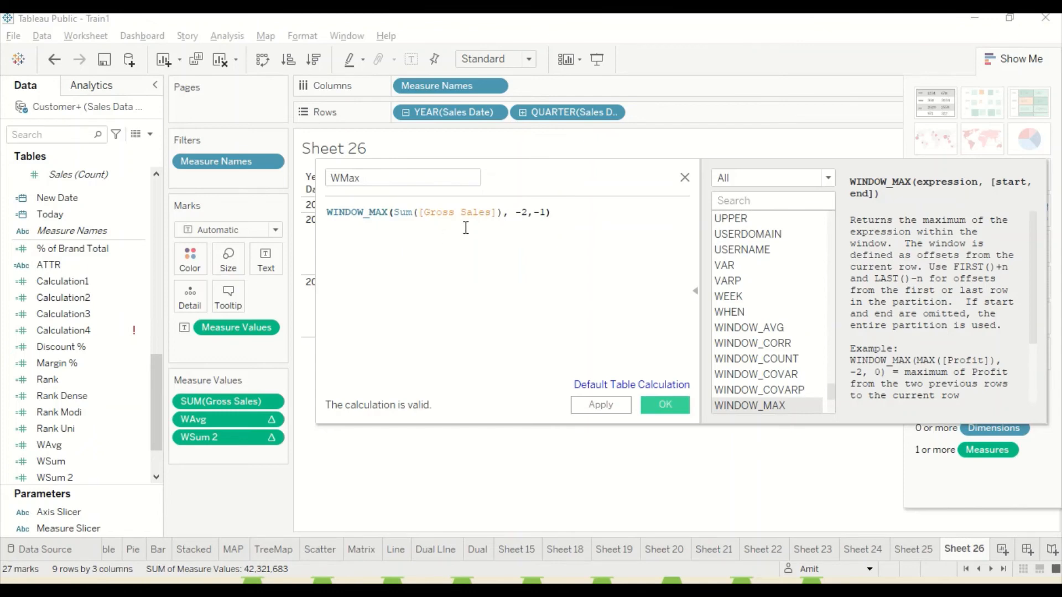
drag(357, 227, 325, 212)
key(ctrl+c)
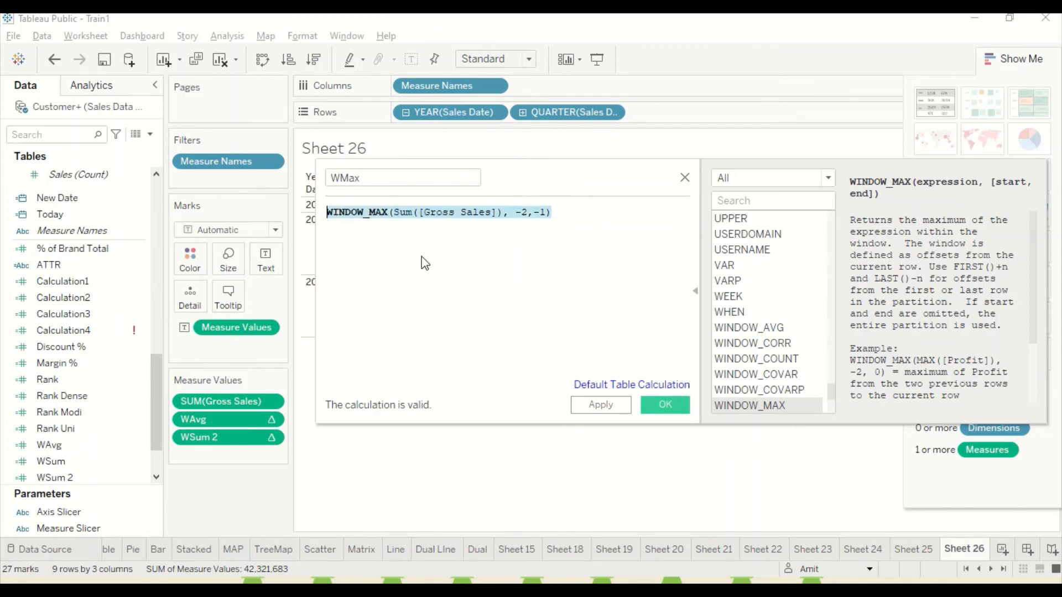
click(675, 407)
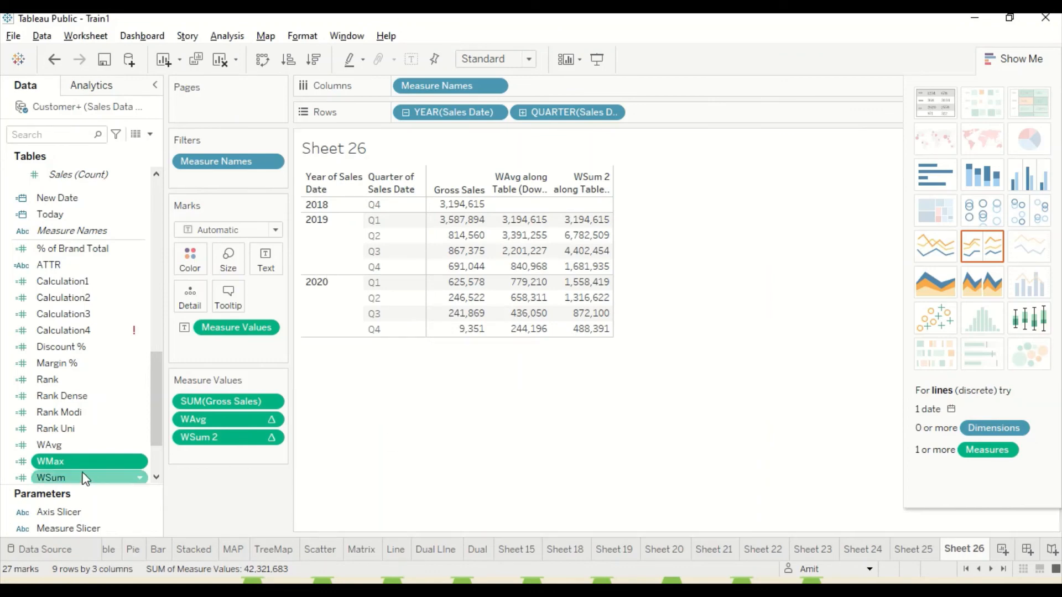
Add the WMax field to the table and place it directly between Gross Sales and WAvg.
drag(75, 460, 583, 235)
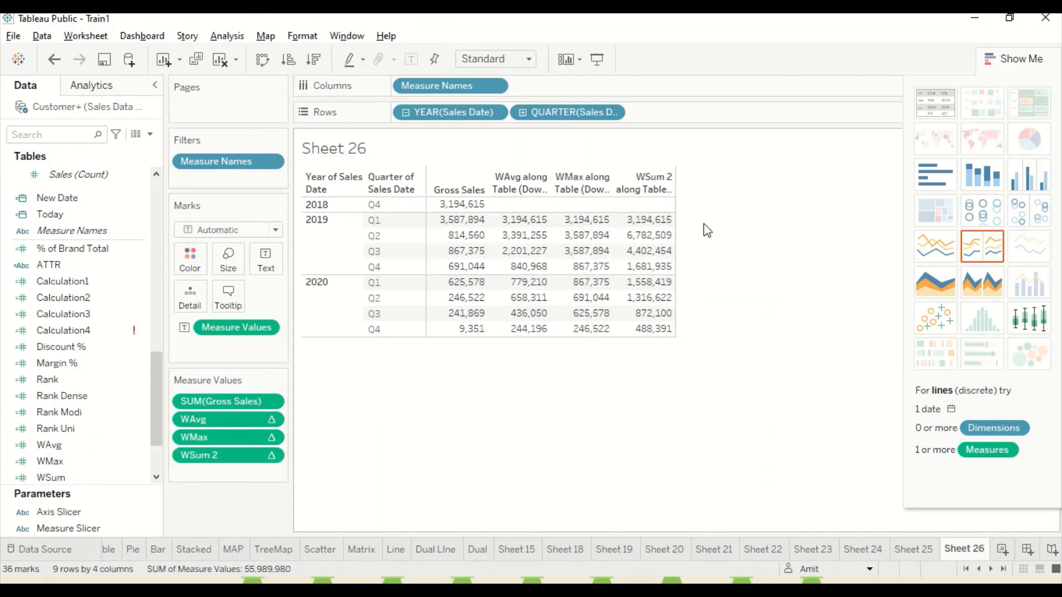
mouse_move(664, 230)
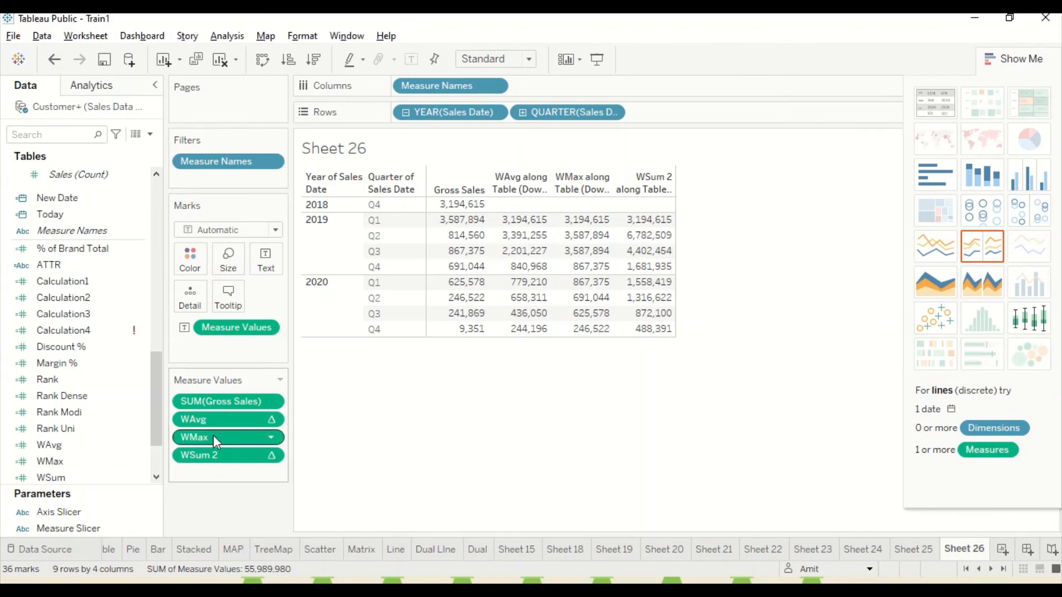
drag(214, 436, 213, 410)
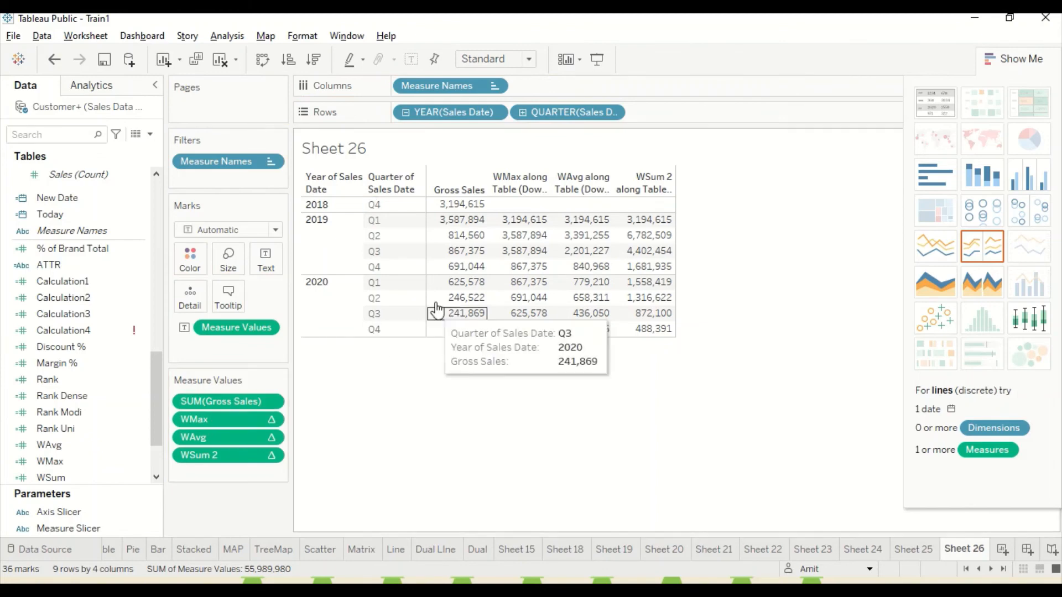
mouse_move(469, 212)
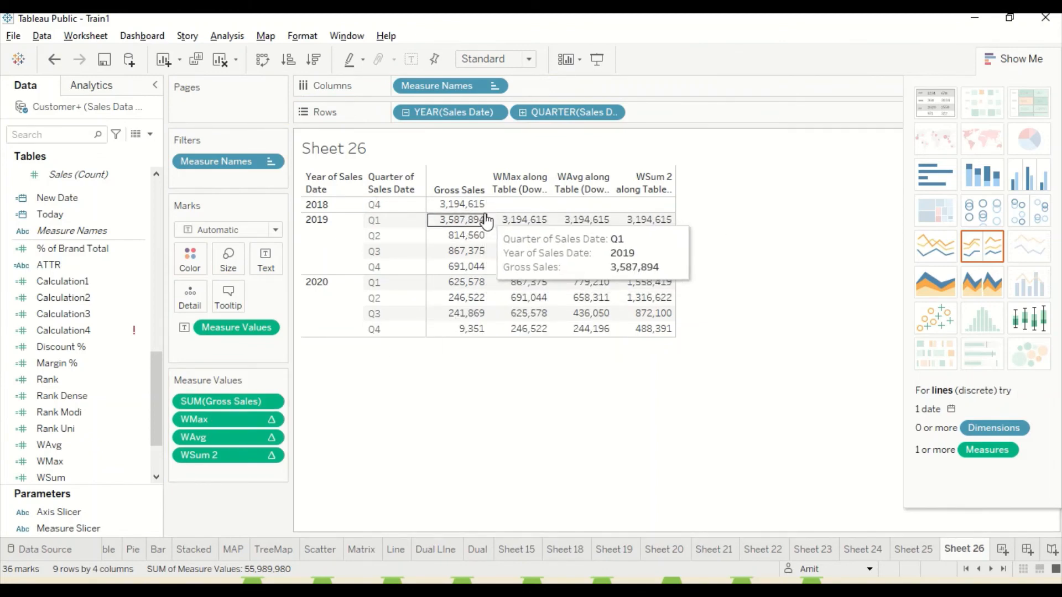
mouse_move(513, 243)
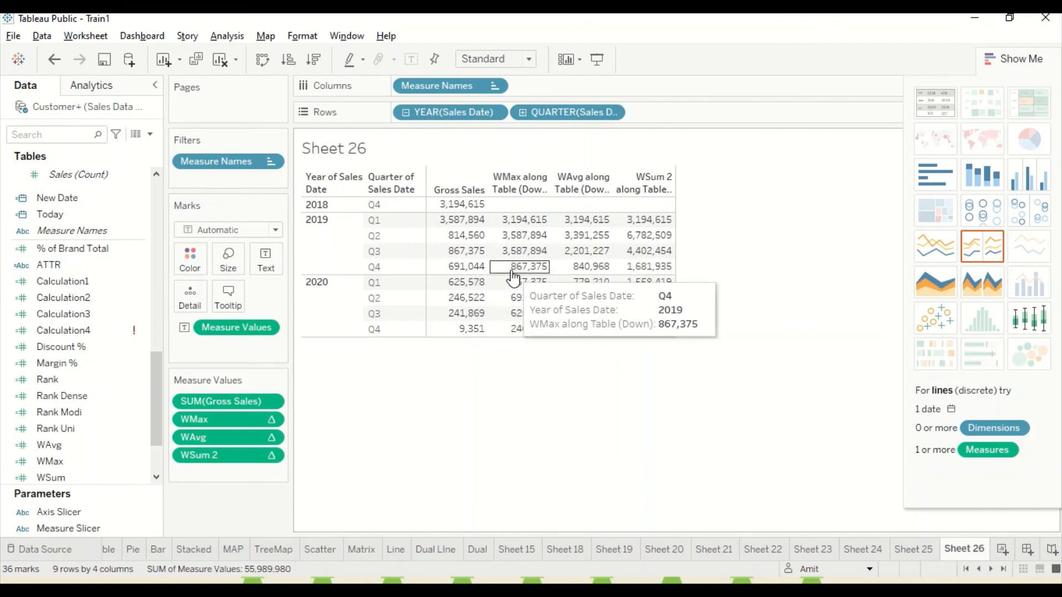
mouse_move(517, 288)
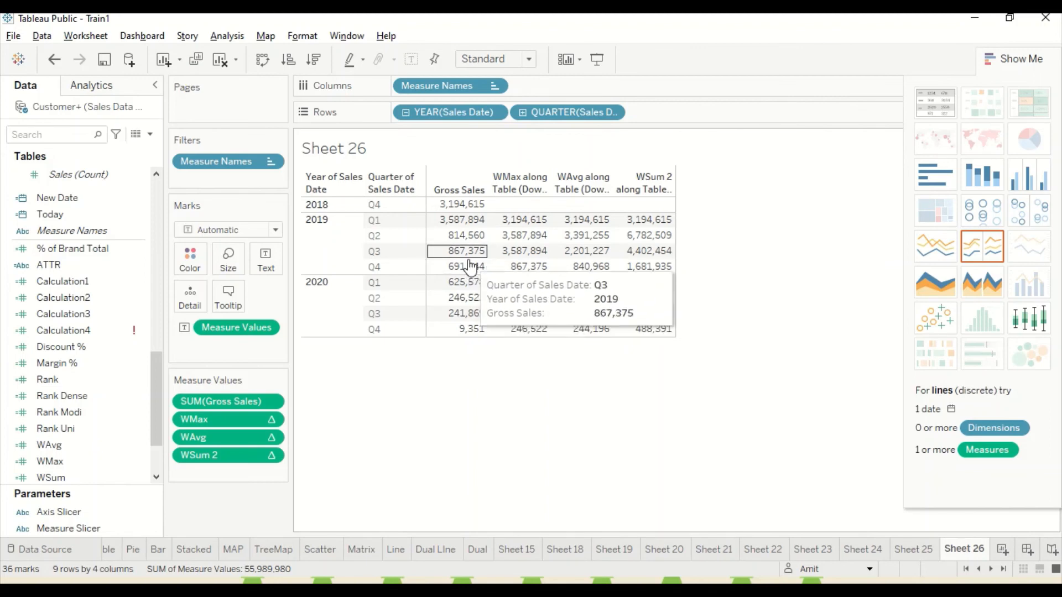
mouse_move(468, 271)
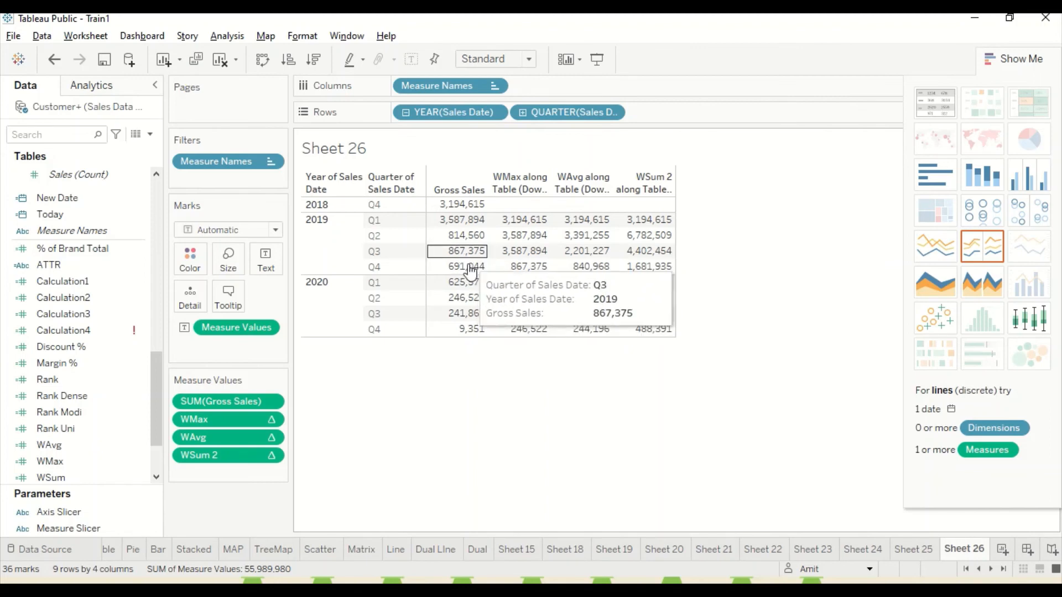
mouse_move(464, 305)
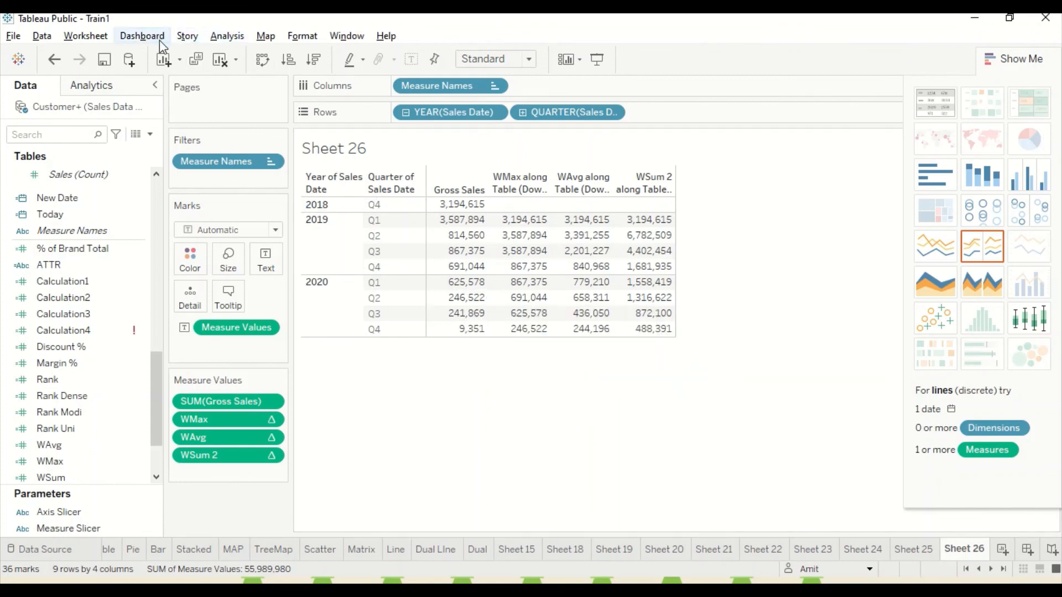
Create a calculated field named WMin and paste the copied WINDOW_MAX formula into it.
click(224, 36)
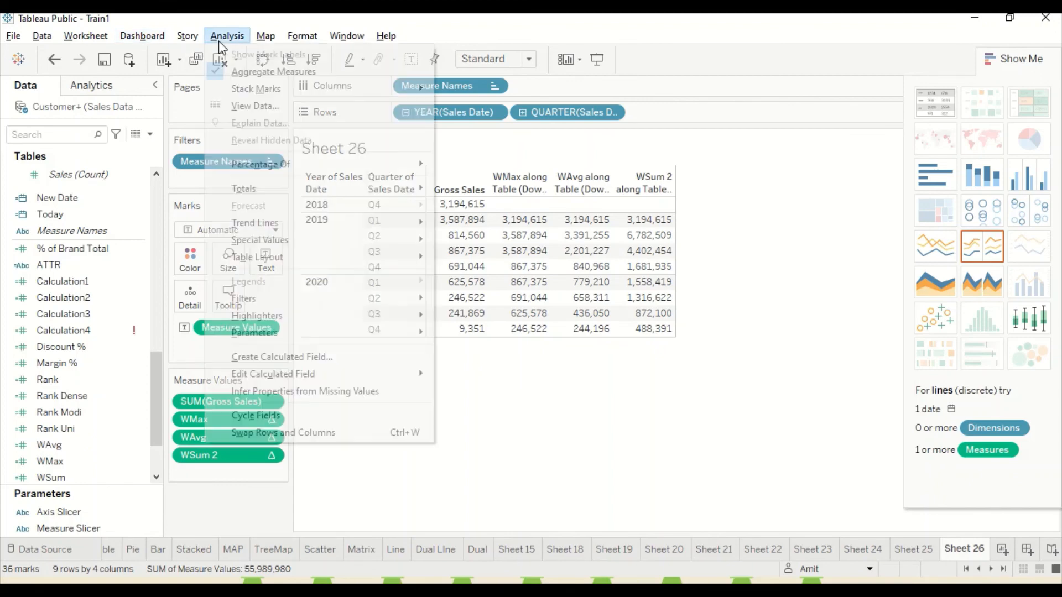
click(272, 357)
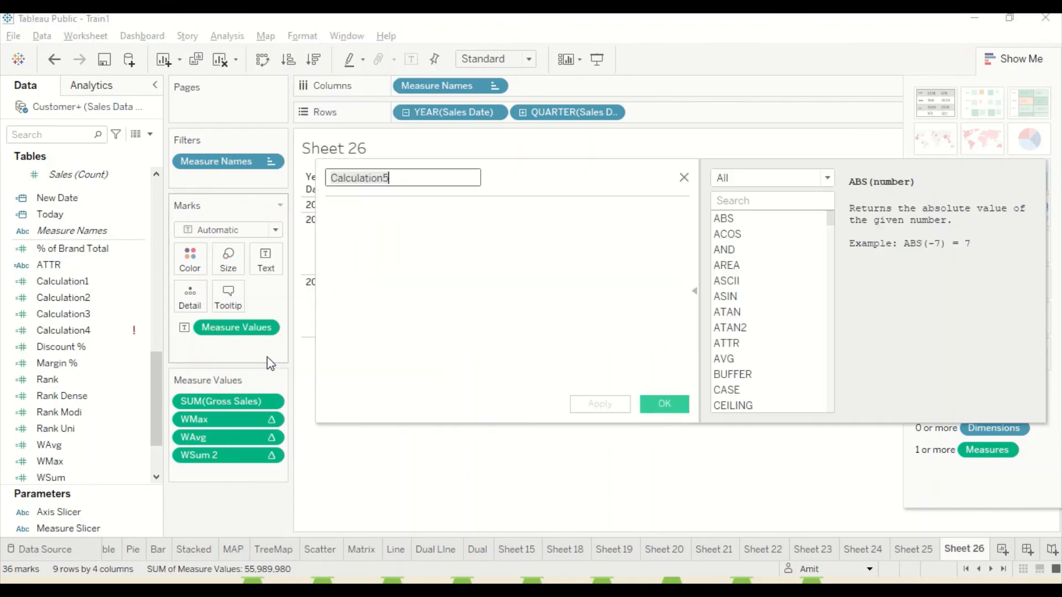
click(381, 237)
key(ctrl+v)
click(377, 177)
double_click(377, 177)
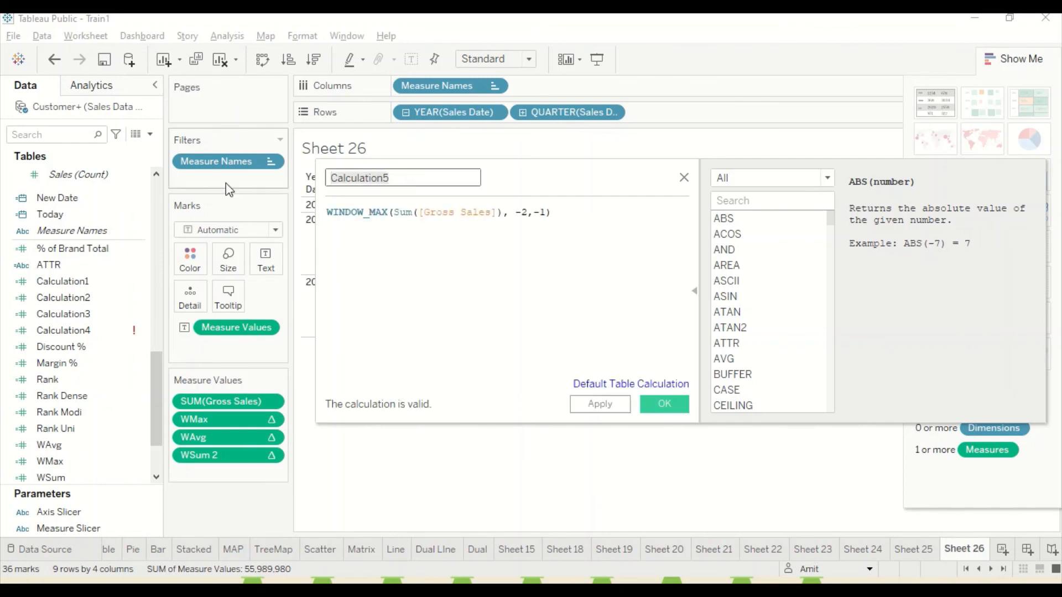
text(WMin)
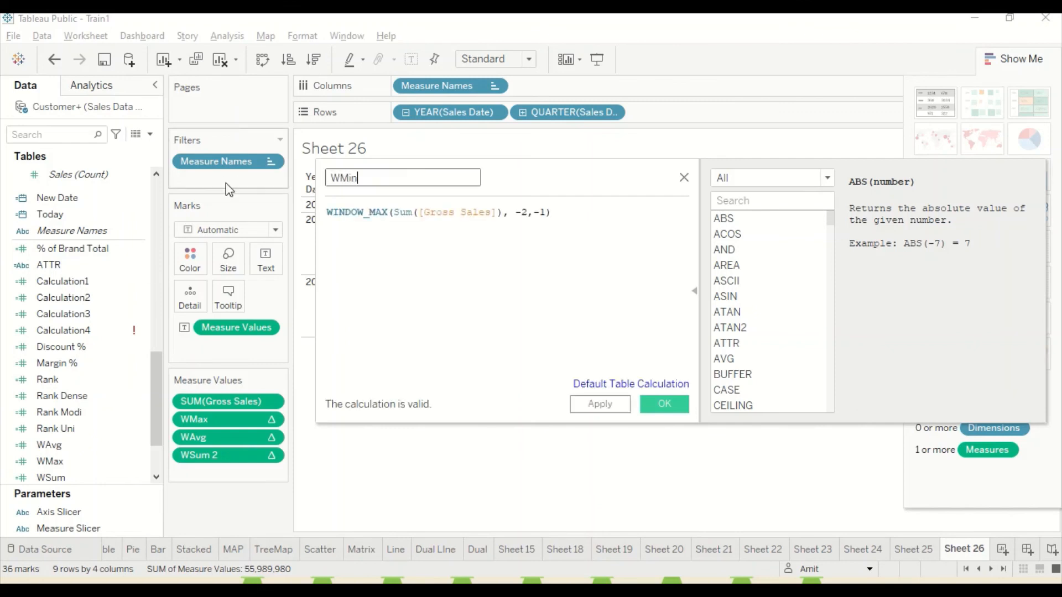
Change the function in the WMin formula to WINDOW_MIN and save the field.
click(382, 213)
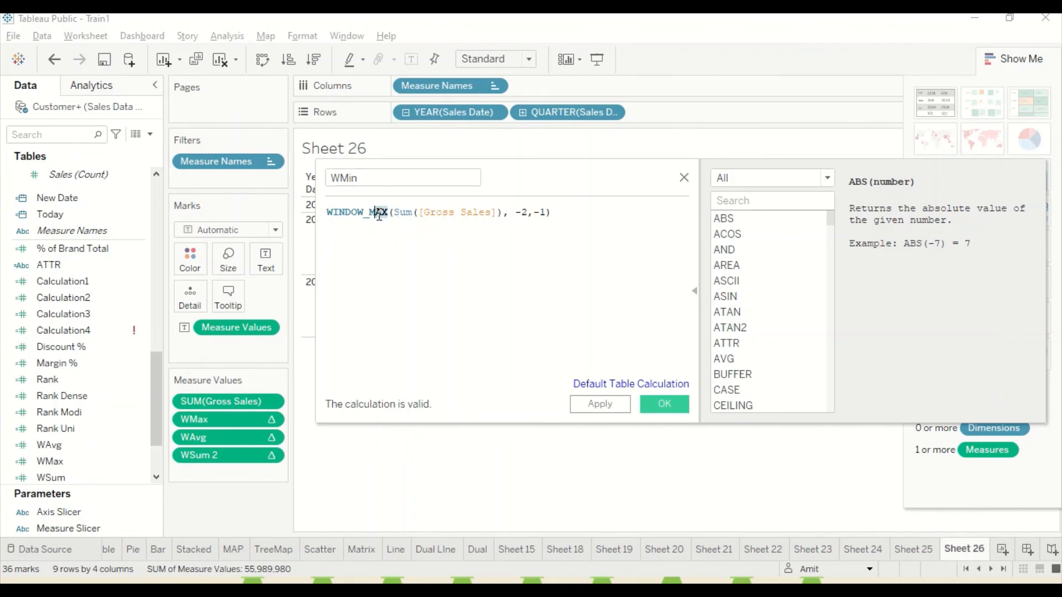
text(IN)
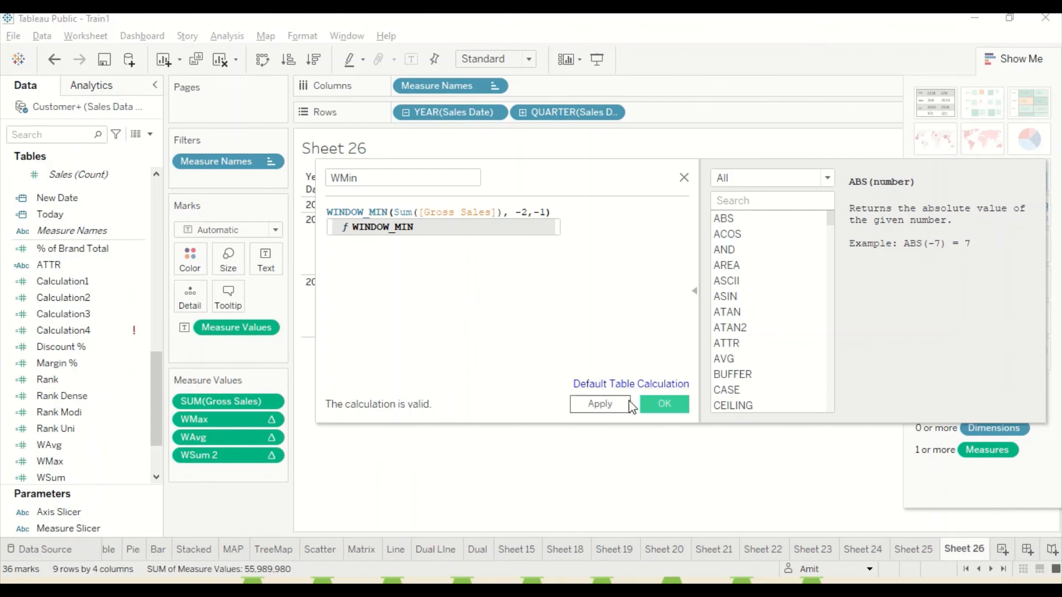
click(665, 410)
Add the WMin field to the table between Gross Sales and WMax.
drag(49, 461, 213, 413)
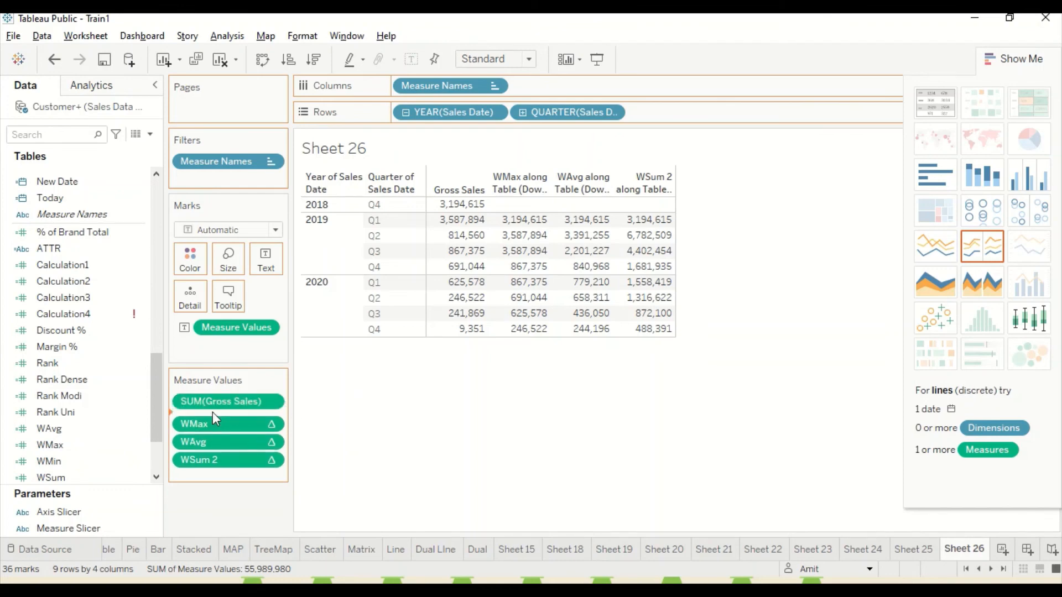
mouse_move(465, 209)
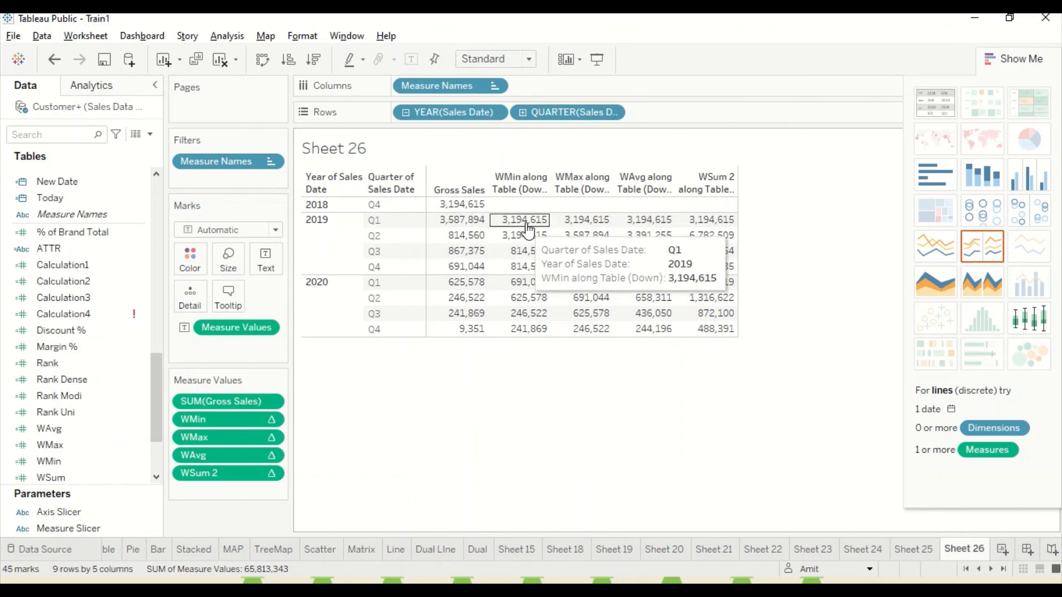
mouse_move(536, 232)
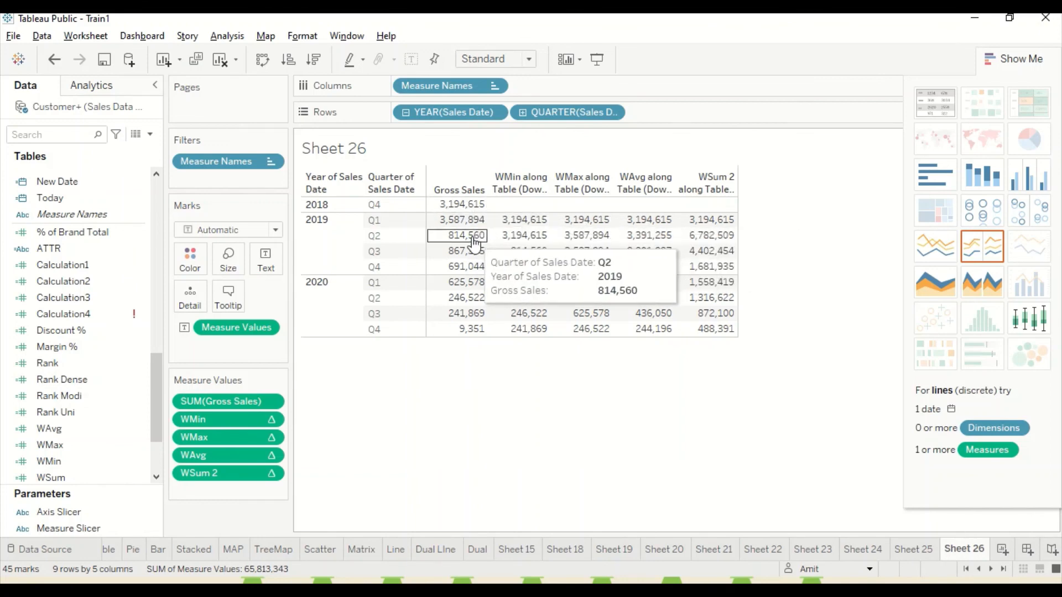